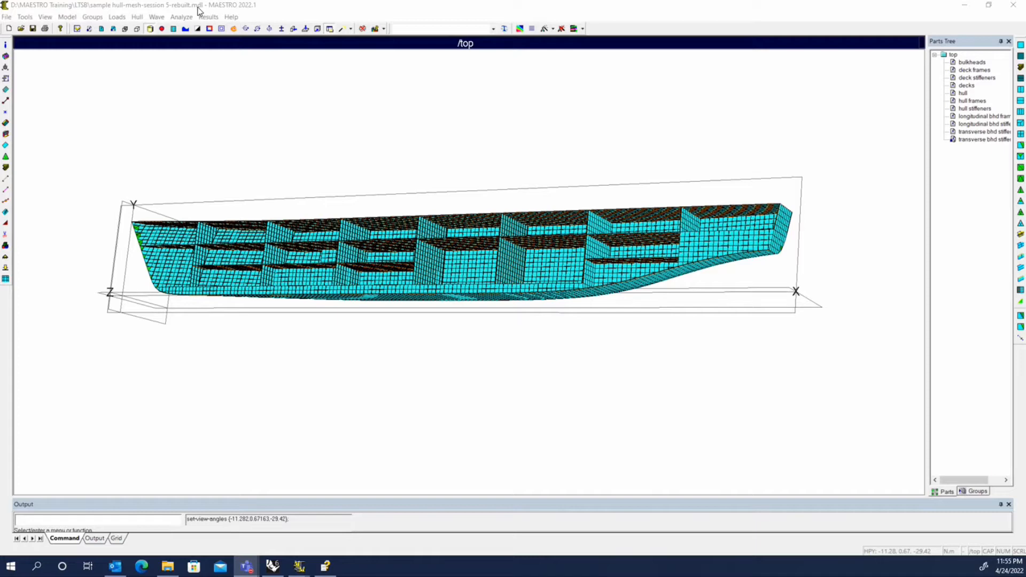
Examine the stiffeners and frames on the decks and bulkheads along the hull model's length
left_click_drag(272, 160, 286, 194)
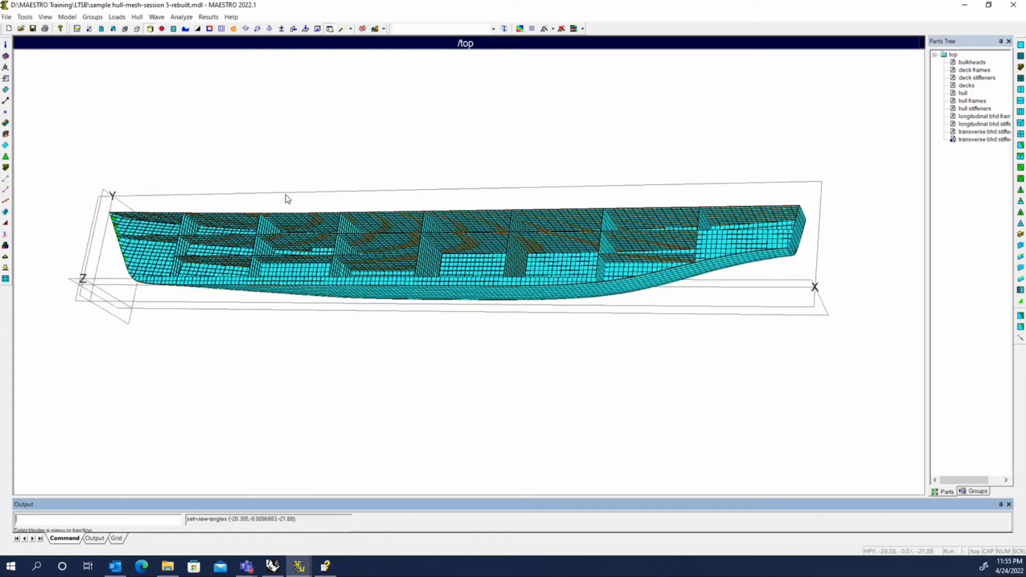
scroll(290, 193, "up", 5)
left_click_drag(377, 169, 398, 162)
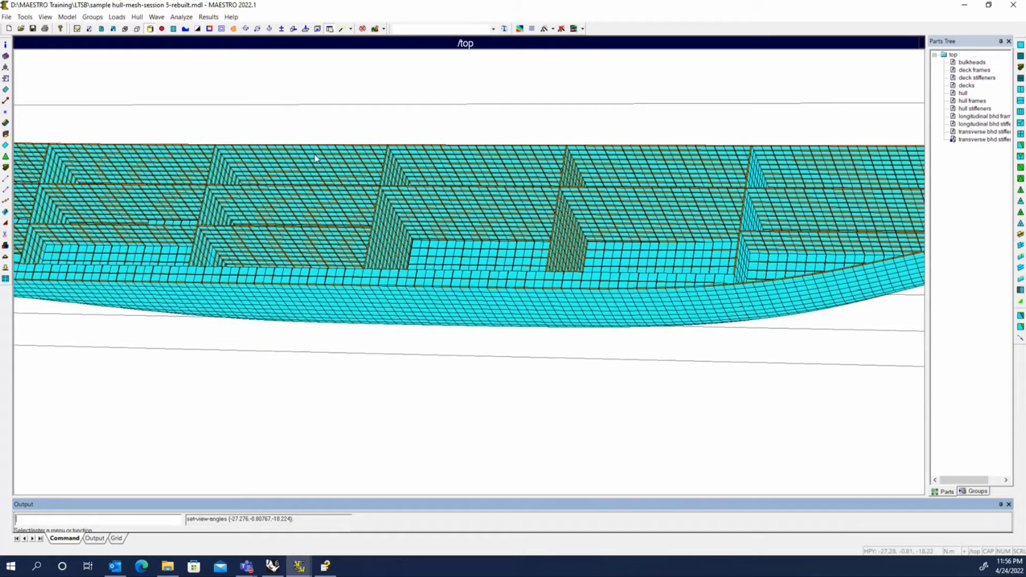
scroll(304, 152, "up", 5)
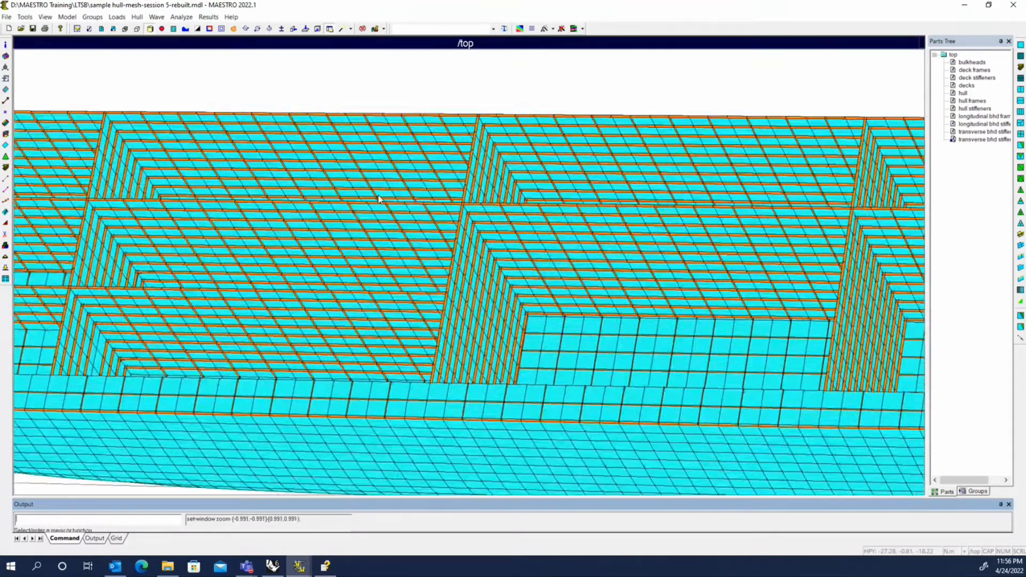
middle_click_drag(334, 178, 393, 250)
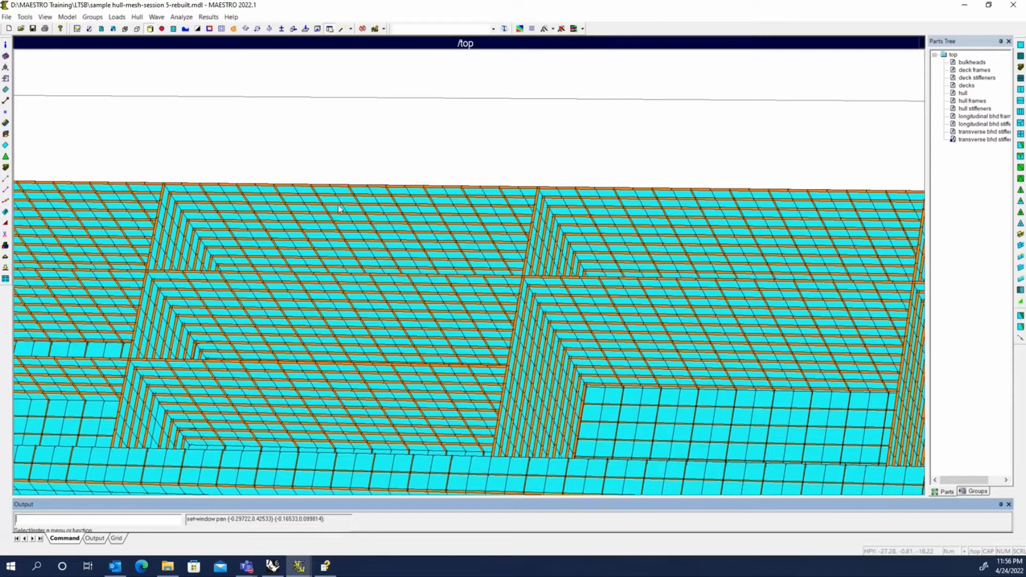
middle_click_drag(374, 237, 248, 236)
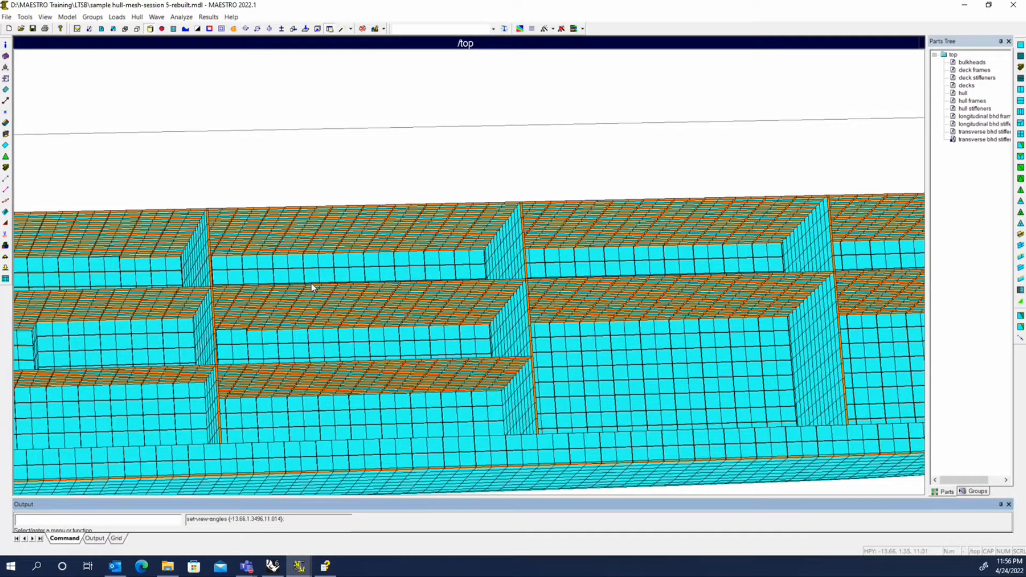
scroll(312, 283, "down", 2)
middle_click_drag(311, 284, 609, 223)
middle_click_drag(260, 144, 522, 133)
middle_click_drag(327, 141, 509, 144)
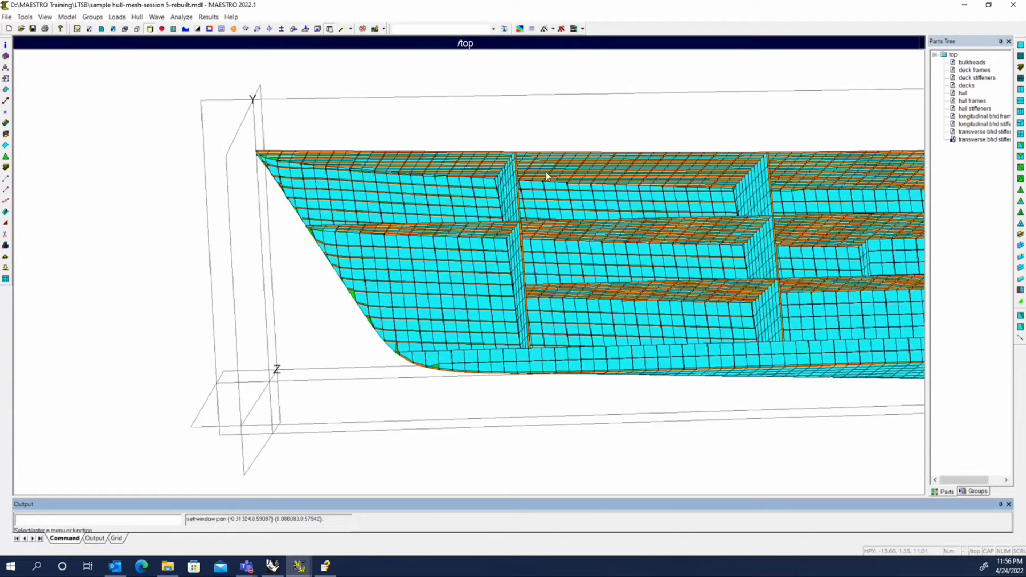
Inspect the mesh at the bow, including the triangular elements along the stem and the stiffened bulkheads and decks behind it
middle_click_drag(546, 171, 479, 206)
middle_click_drag(344, 263, 386, 291)
scroll(385, 293, "up", 4)
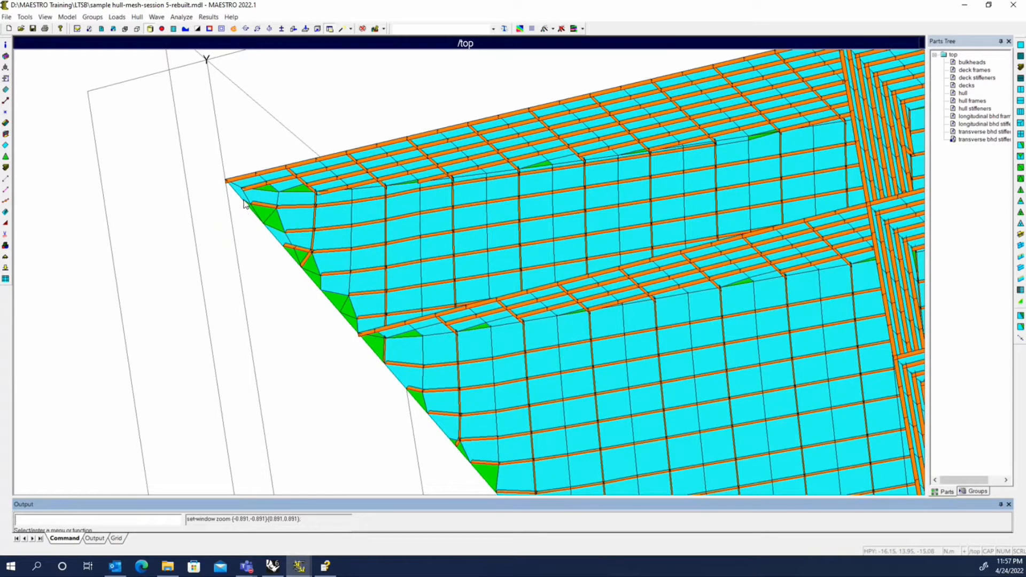
middle_click_drag(339, 253, 221, 260)
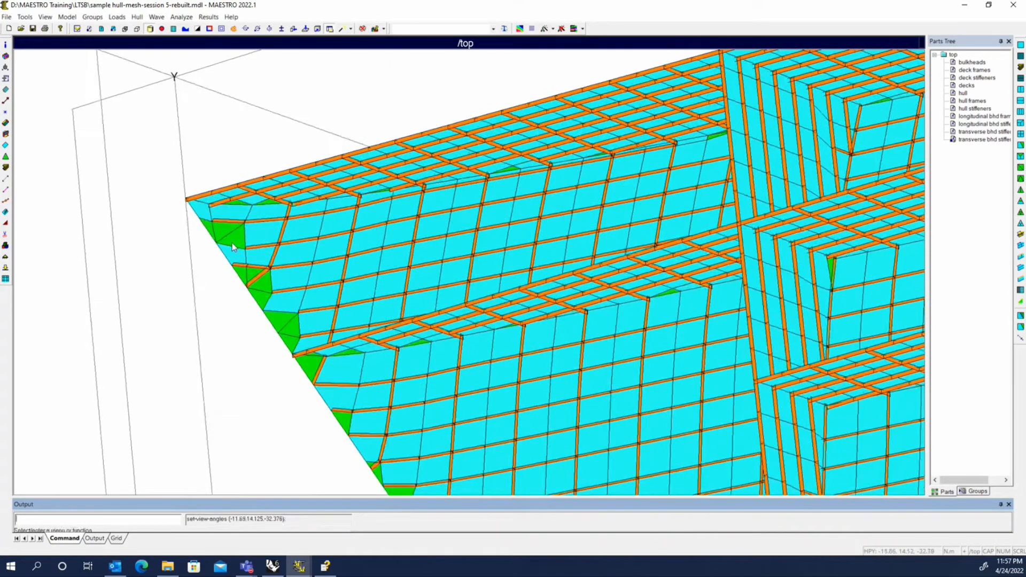
scroll(159, 270, "down", 4)
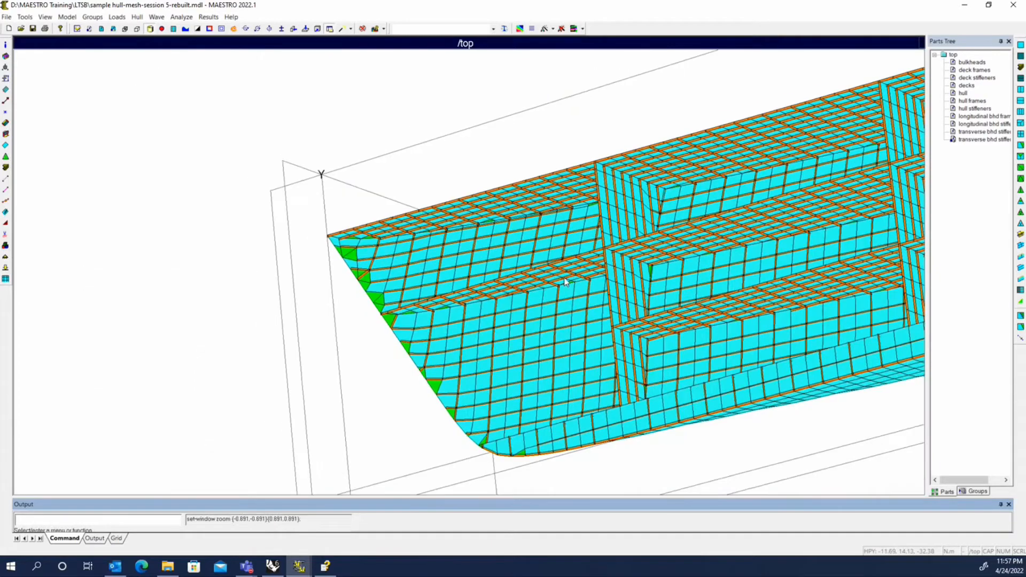
middle_click_drag(823, 232, 588, 254)
left_click_drag(587, 255, 587, 254)
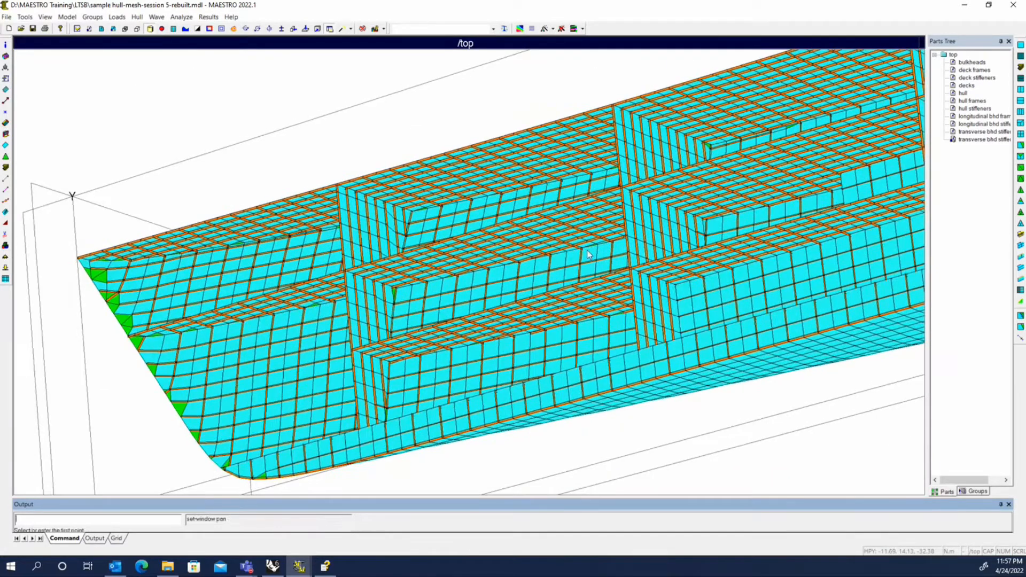
middle_click_drag(587, 254, 544, 270)
scroll(426, 246, "up", 2)
scroll(426, 246, "up", 2)
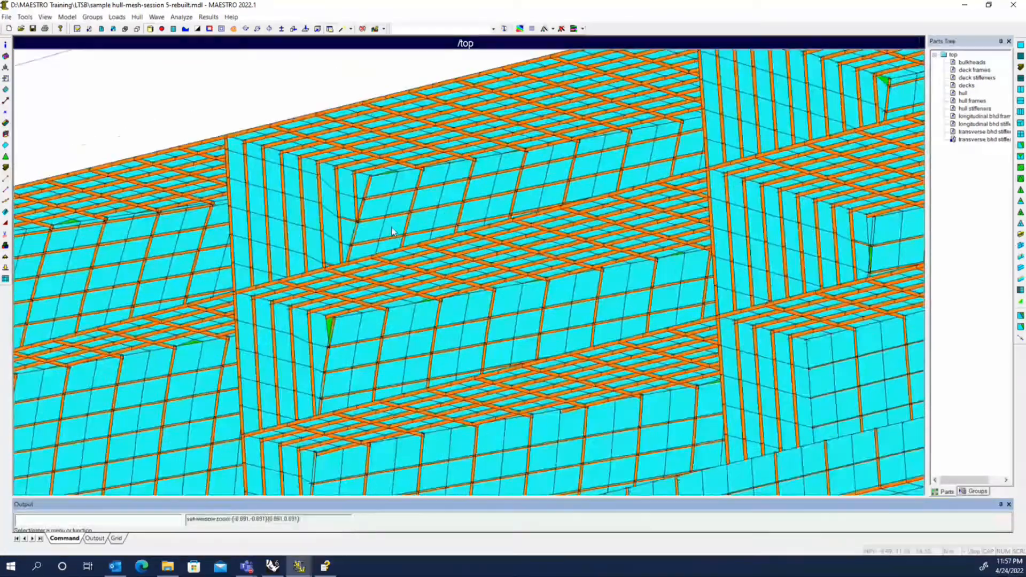
middle_click_drag(426, 246, 430, 187)
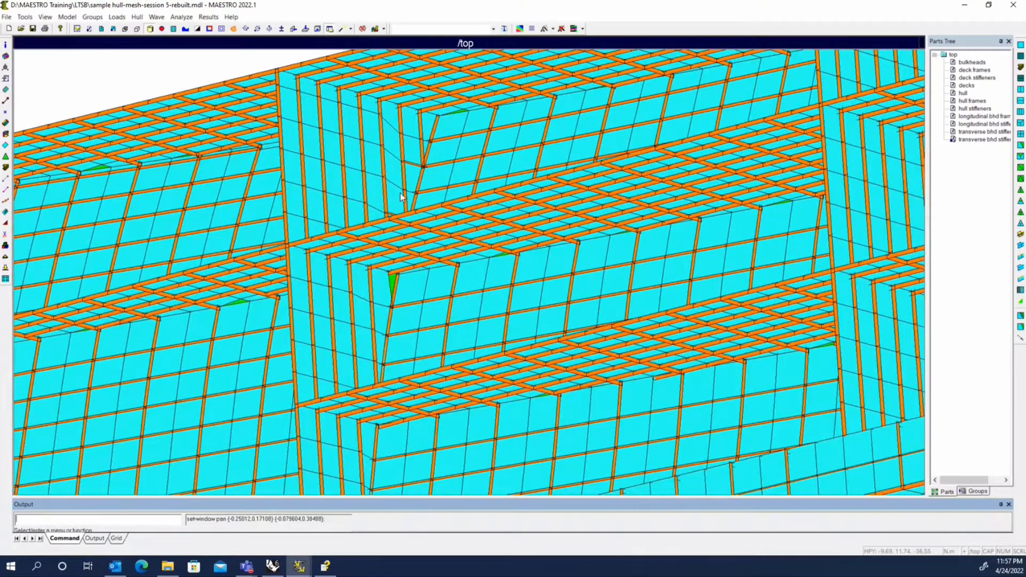
scroll(424, 202, "down", 3)
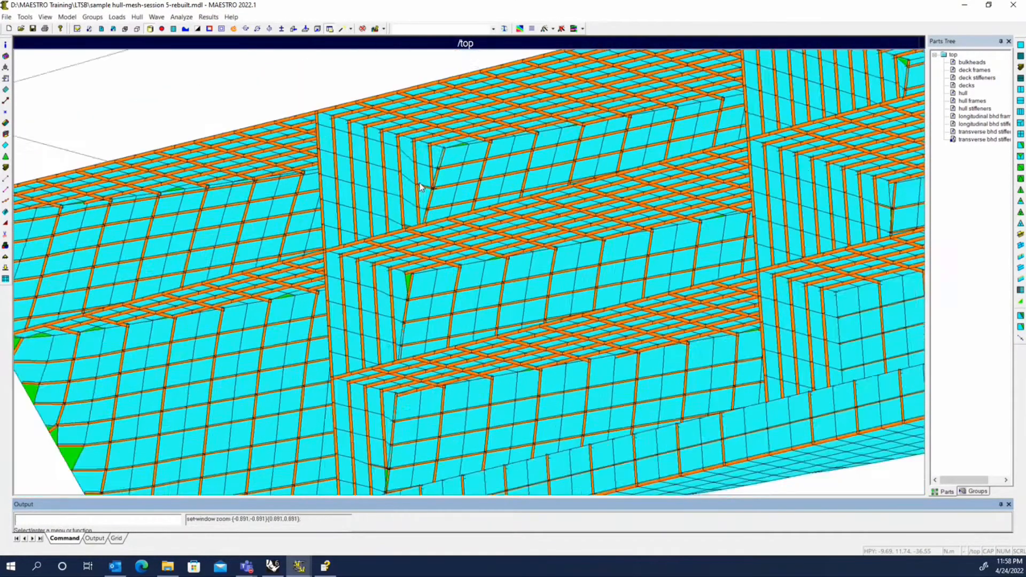
middle_click_drag(424, 201, 453, 281)
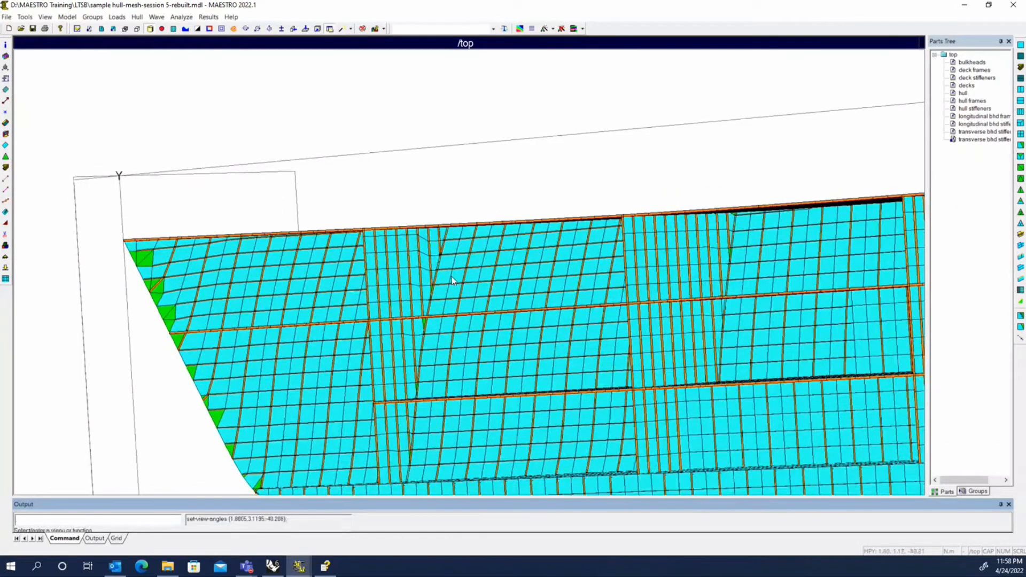
scroll(458, 332, "down", 3)
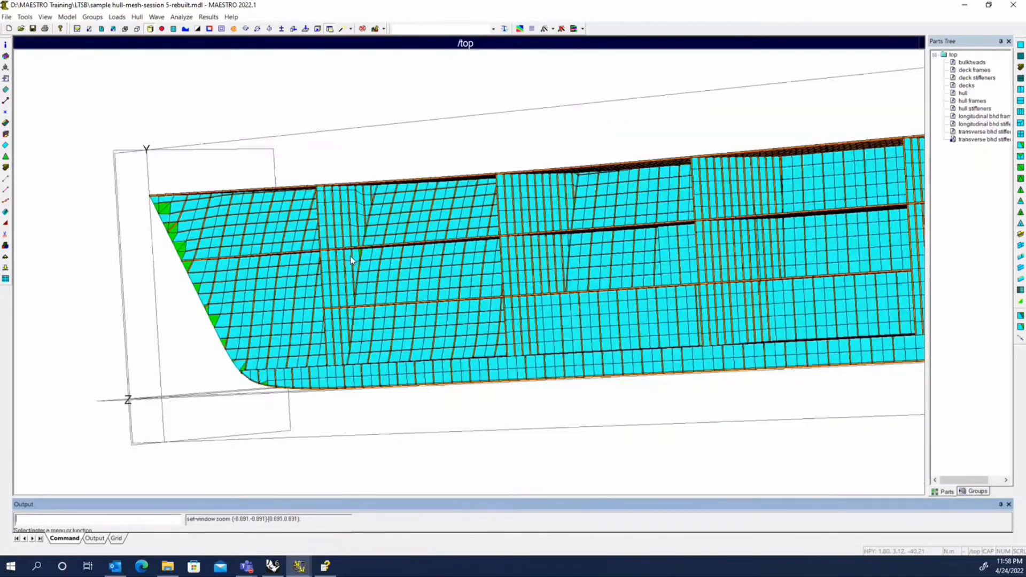
middle_click_drag(352, 261, 465, 246)
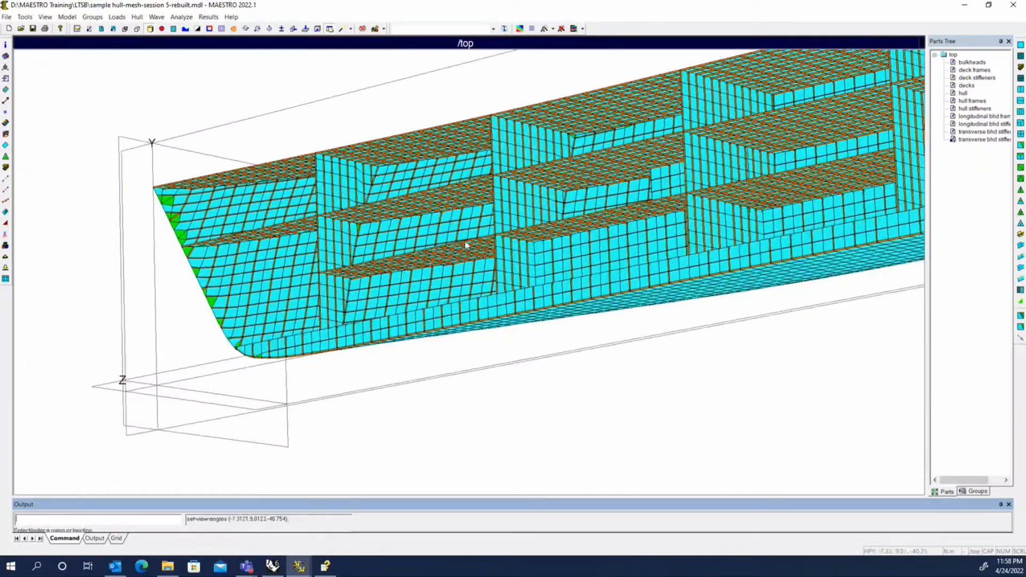
Run the Element Connectivity integrity check on the model and dismiss its report
left_click(25, 17)
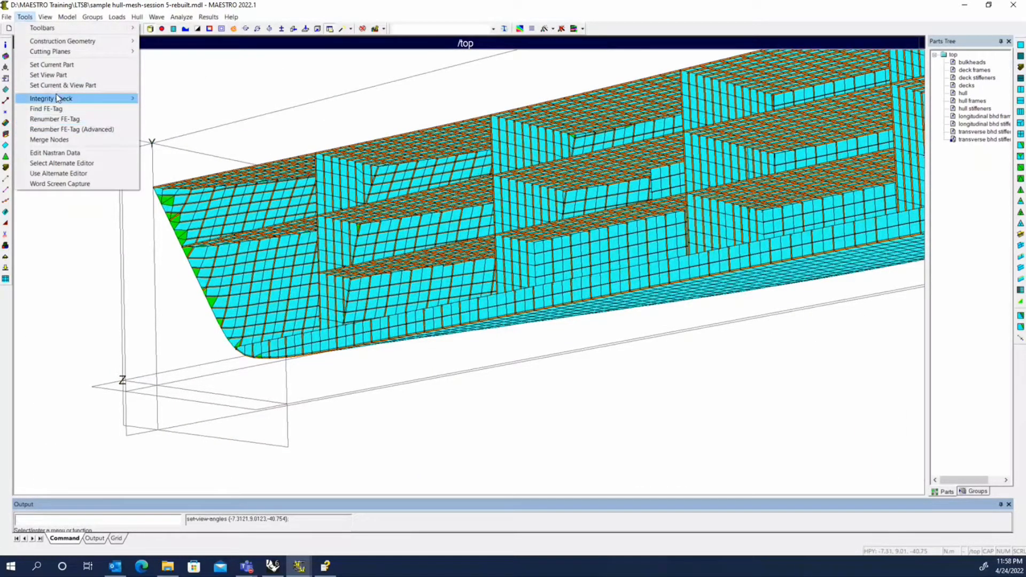
mouse_move(58, 99)
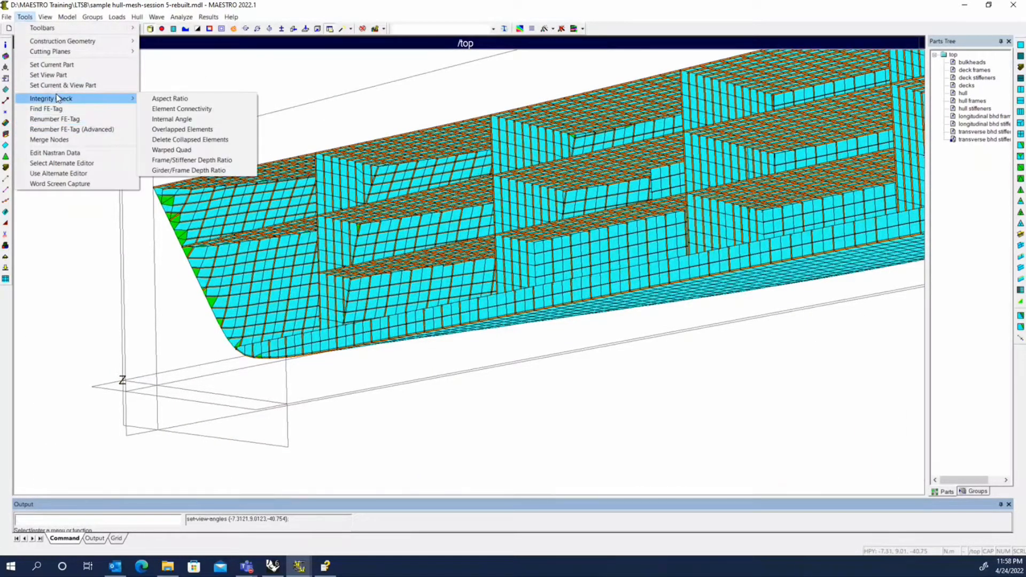
left_click(204, 111)
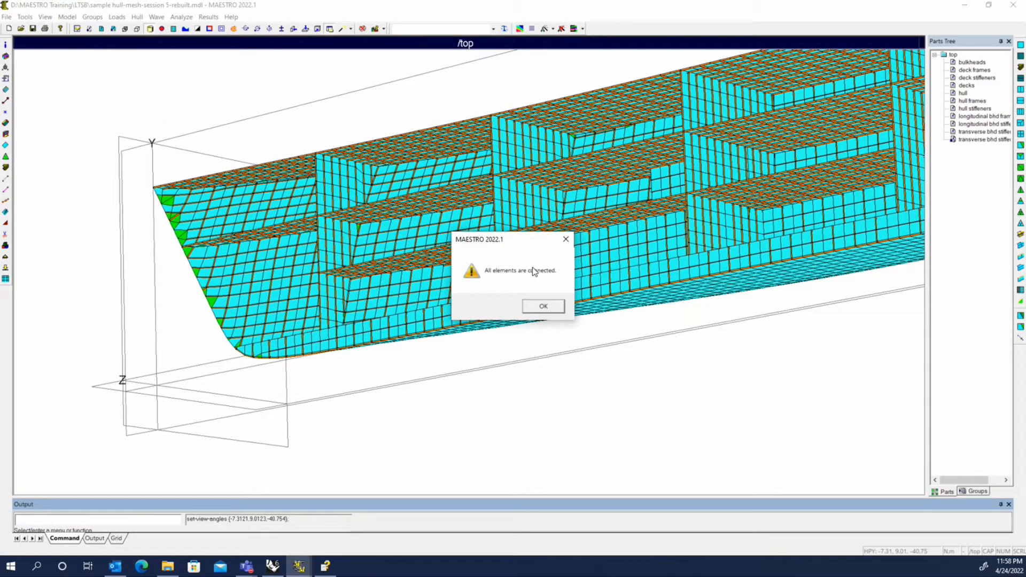
left_click(548, 307)
Run the Frame/Stiffener Depth Ratio integrity check with a threshold of 0.5 and dismiss its report
scroll(305, 293, "down", 5)
middle_click_drag(306, 291, 355, 285)
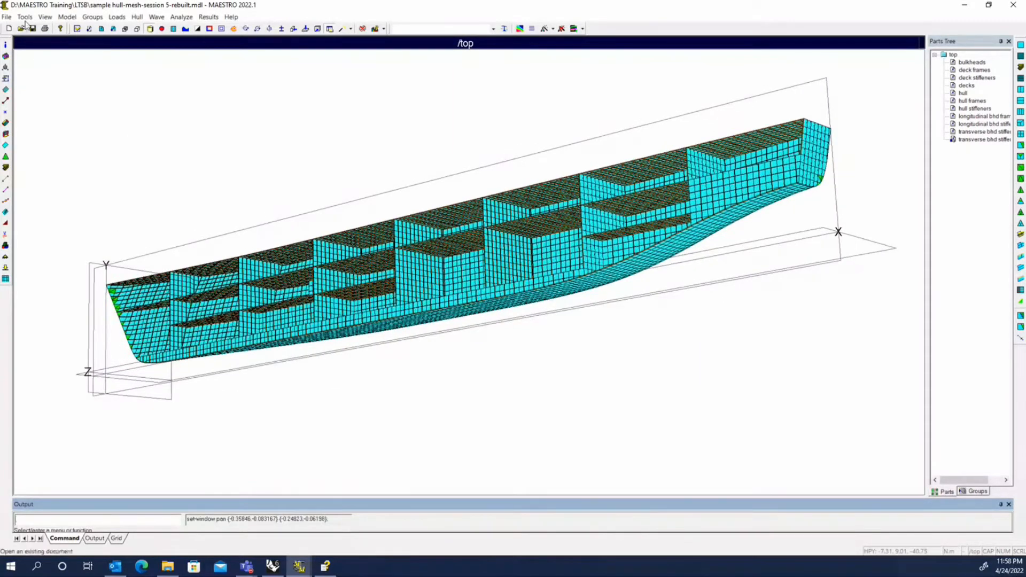
left_click(24, 17)
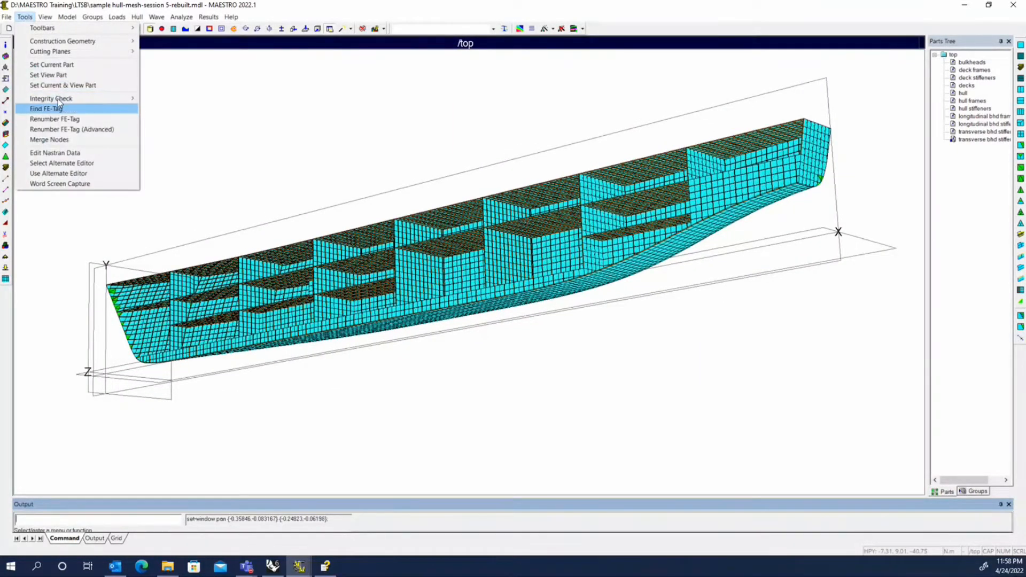
mouse_move(59, 99)
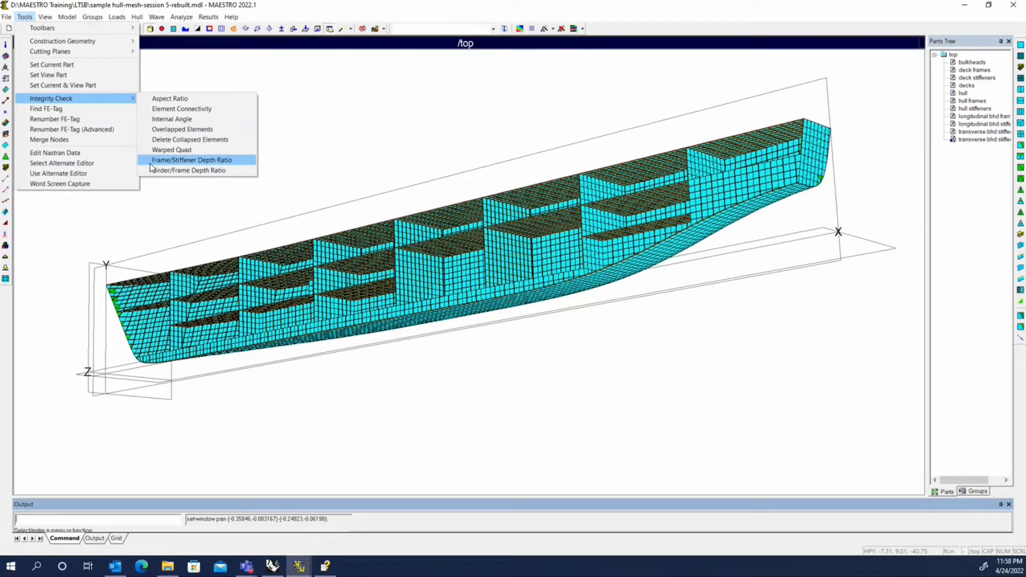
left_click(205, 171)
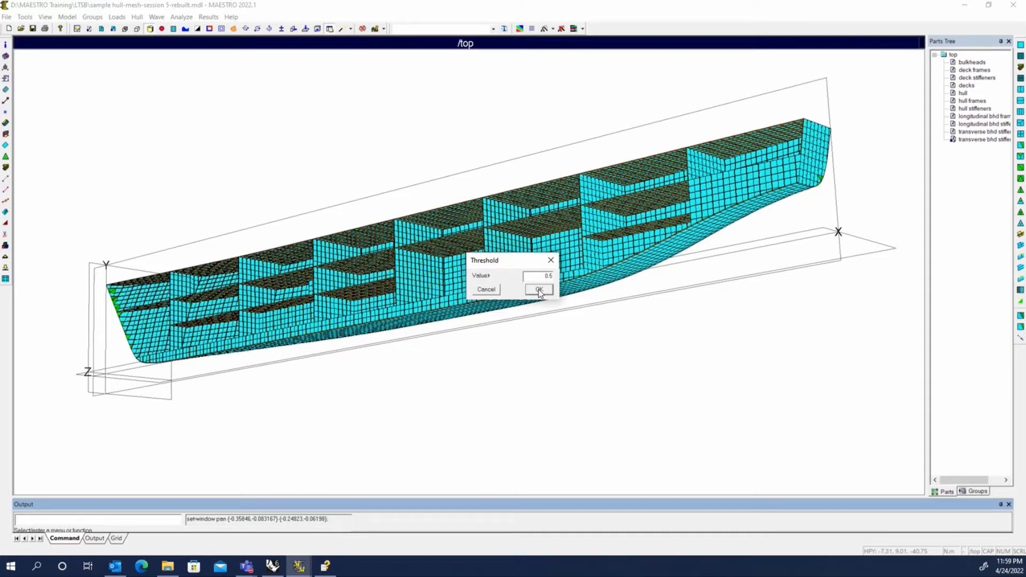
left_click(539, 289)
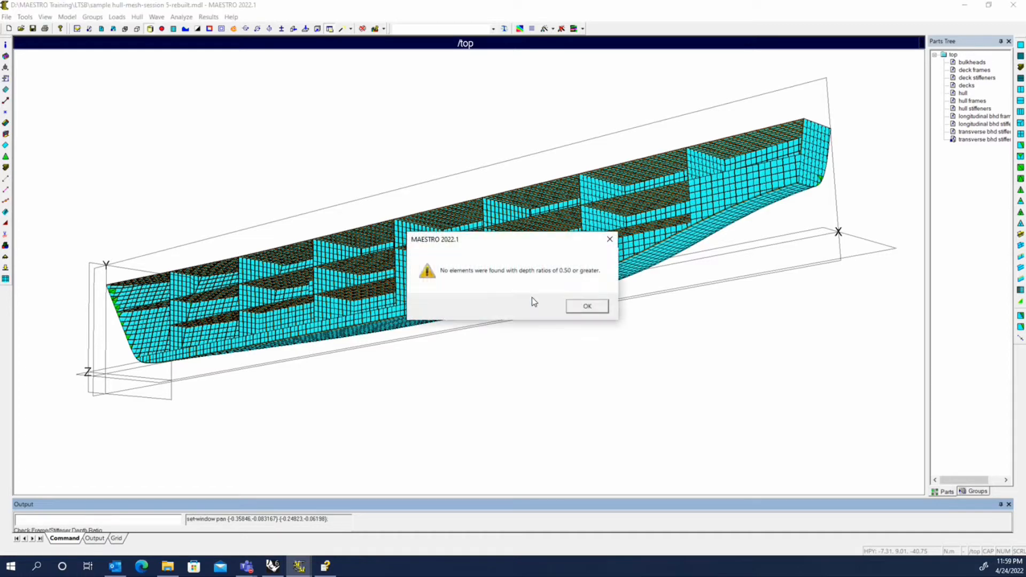
key("Return")
Run the Overlapped Elements integrity check and move its prompt aside to see the duplicated elements
scroll(433, 182, "up", 4)
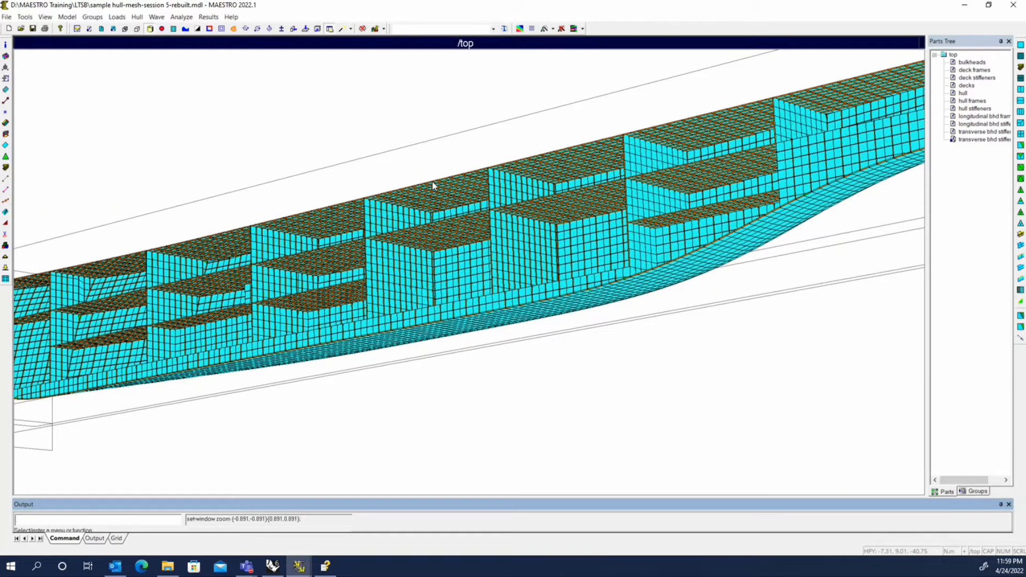
left_click(25, 17)
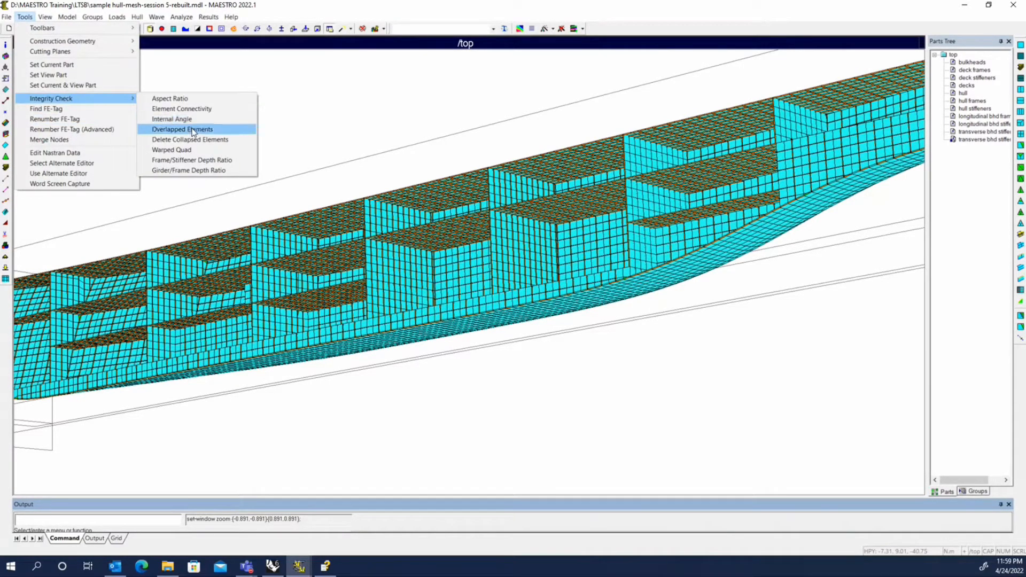
left_click(176, 130)
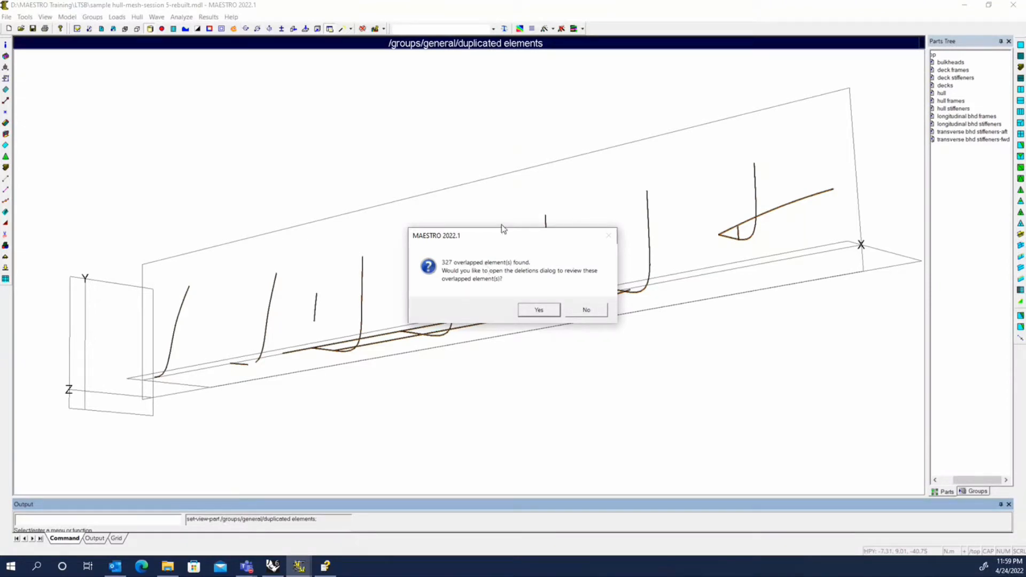
left_click_drag(494, 244, 734, 426)
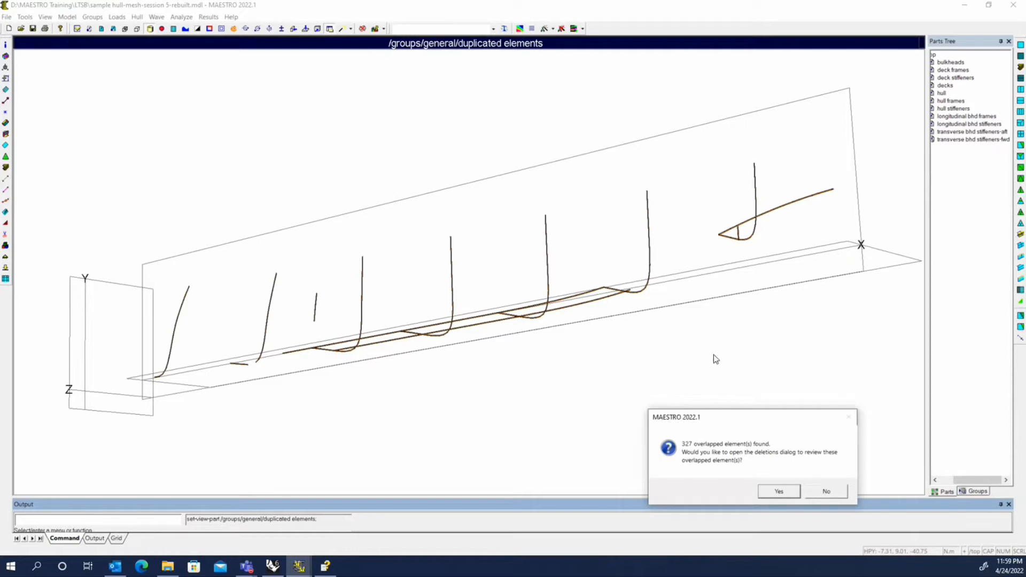
left_click_drag(770, 426, 709, 377)
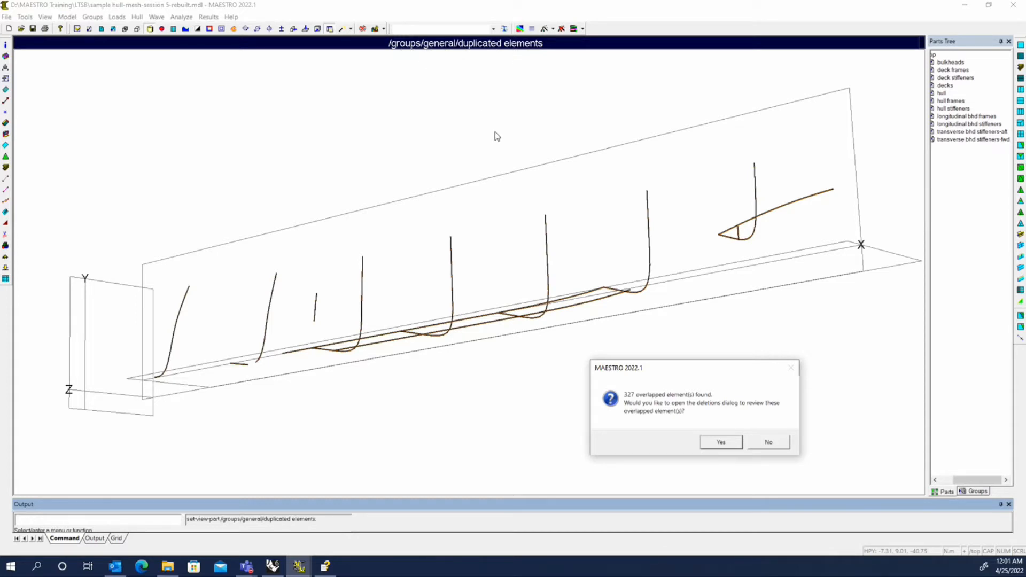
Review the overlapped elements in an enlarged Deletion dialog, then close it without deleting any of them
left_click(721, 443)
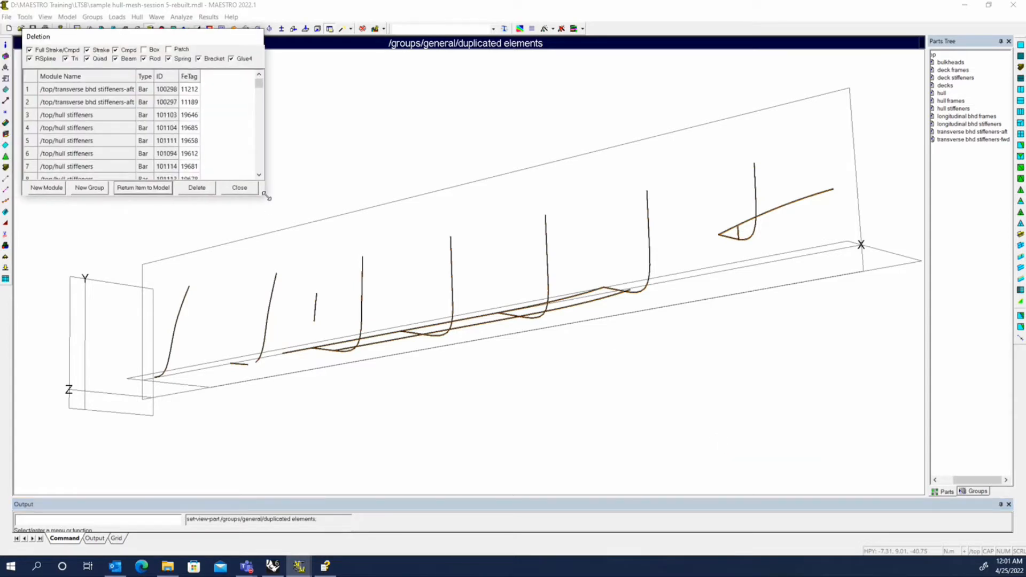
left_click_drag(265, 194, 508, 356)
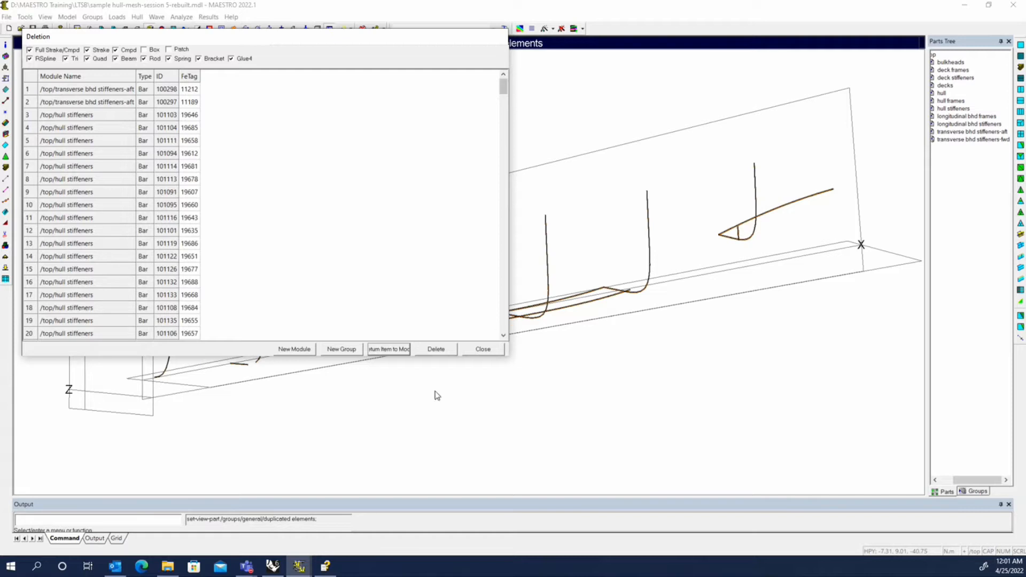
left_click(487, 349)
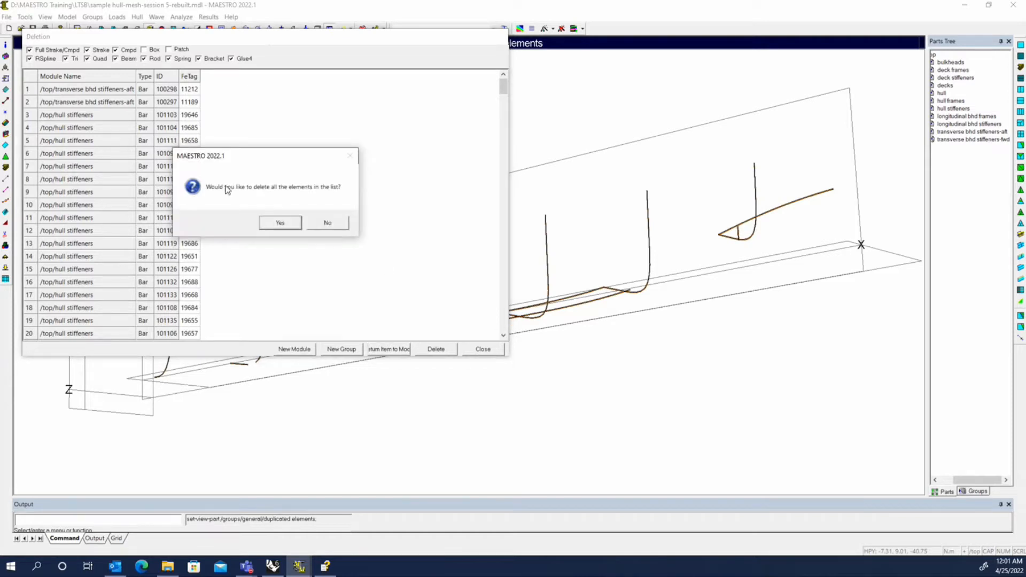
left_click(333, 223)
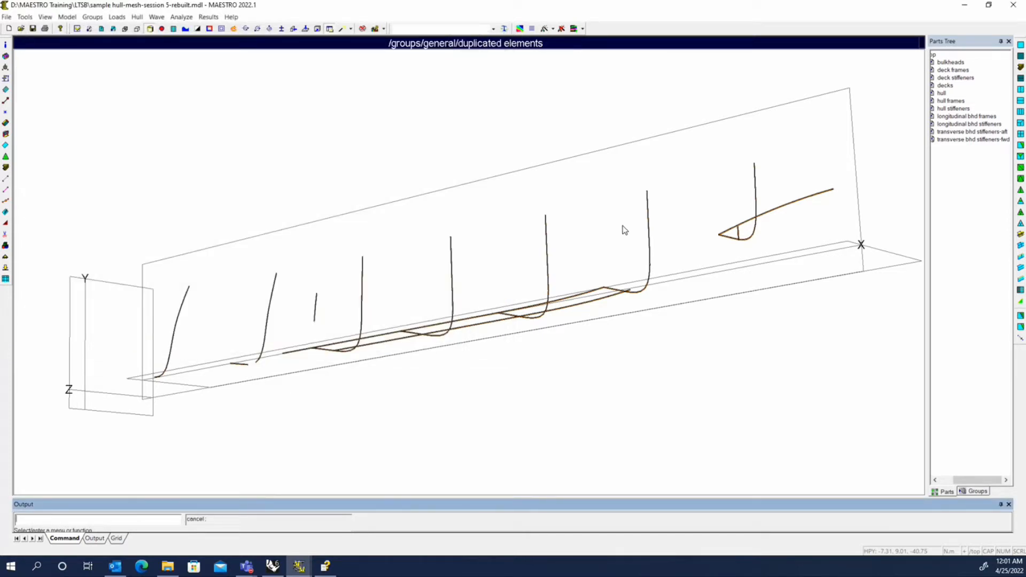
Expand the general groups to reach the duplicated elements group
left_click(978, 491)
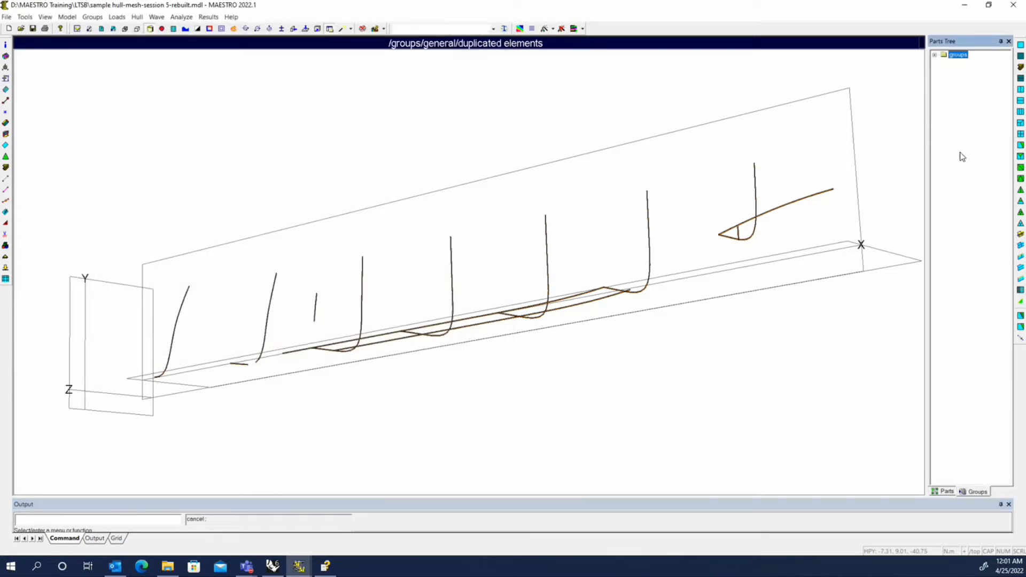
left_click(934, 54)
left_click(944, 63)
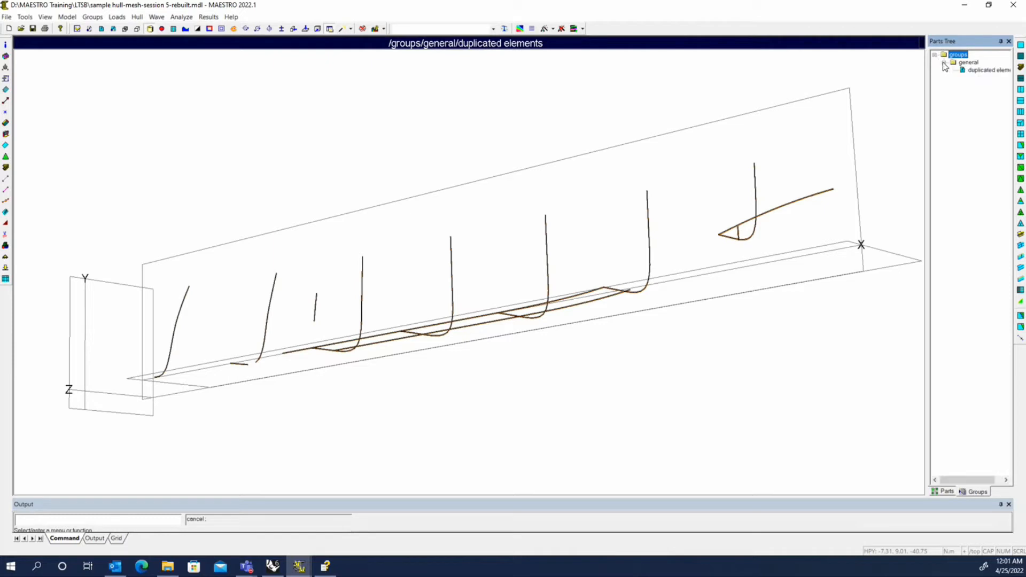
Show the duplicated elements group in its context default color within the whole hull and inspect its members along the bottom
right_click(982, 73)
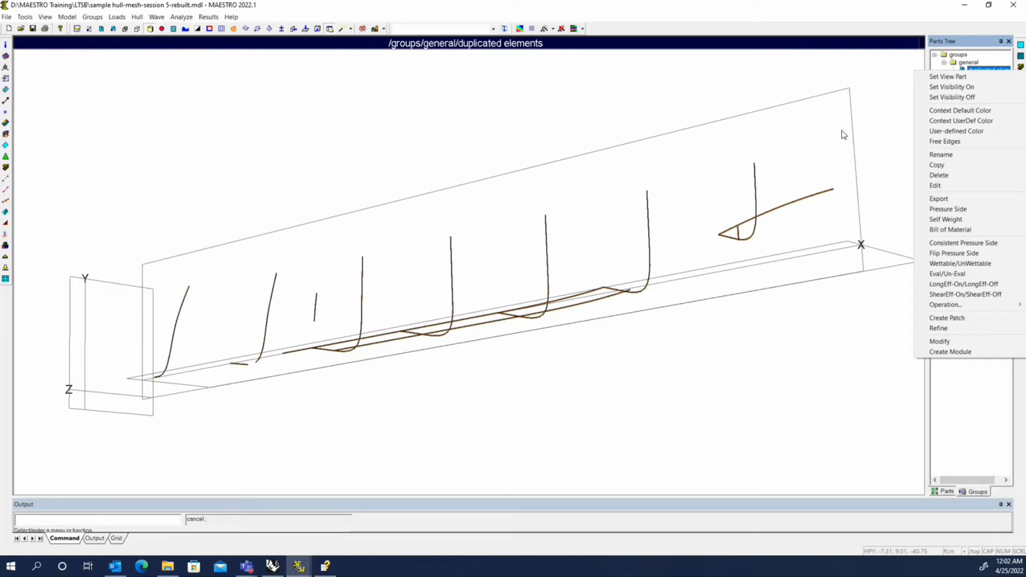
left_click(943, 112)
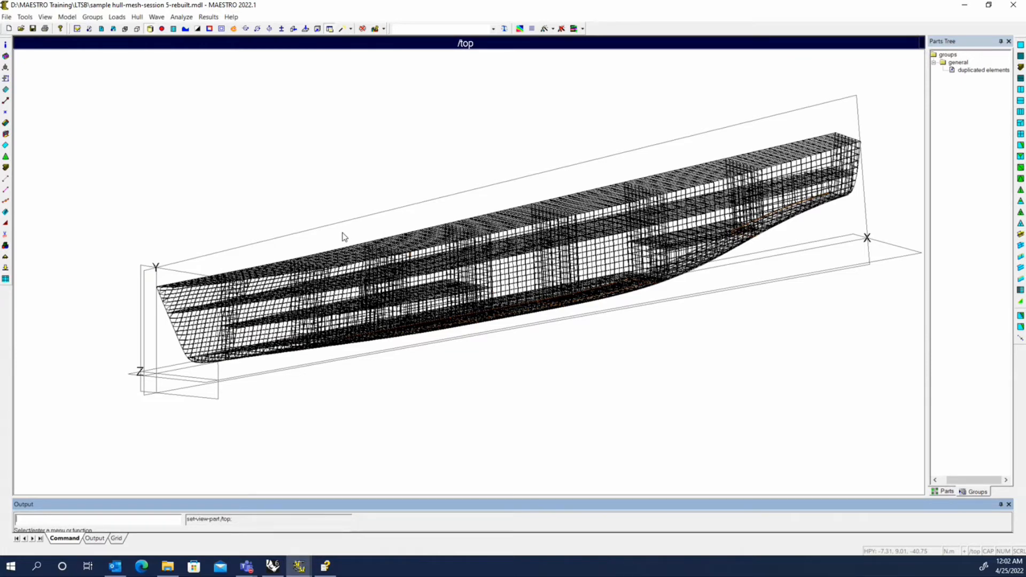
middle_click_drag(348, 201, 309, 303)
scroll(300, 307, "up", 3)
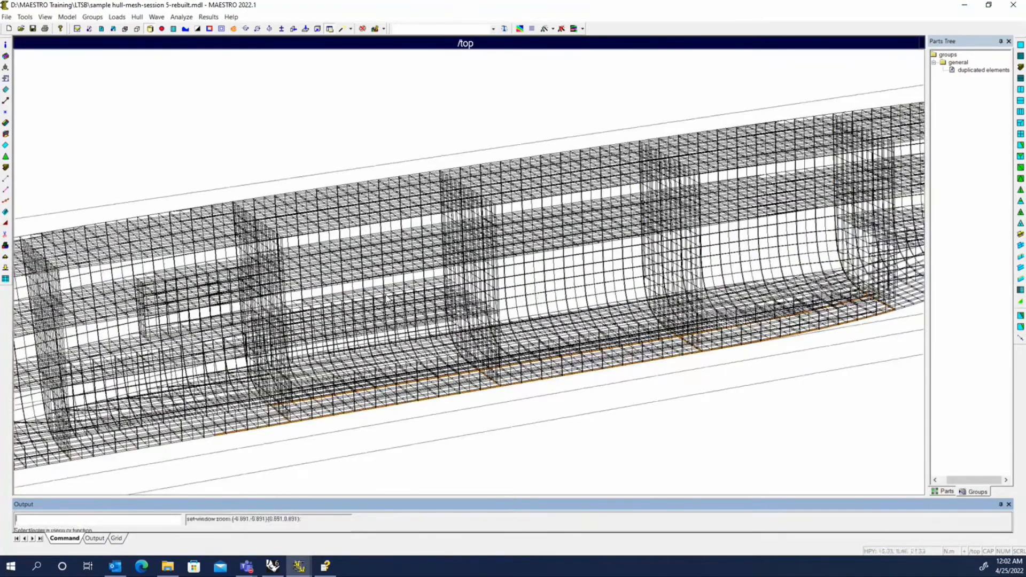
scroll(388, 299, "up", 4)
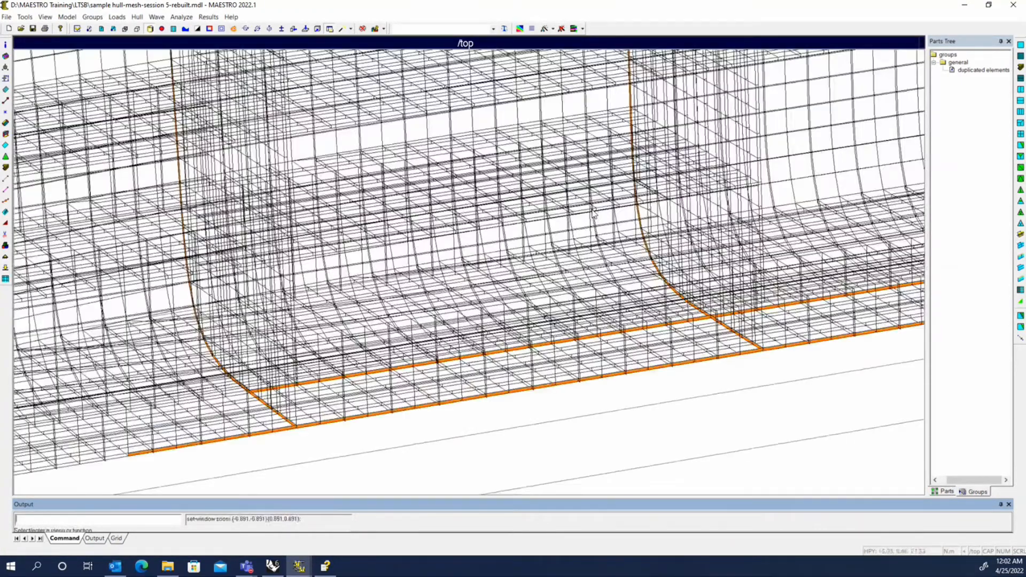
Examine the highlighted duplicated elements on the forward transverse frames and where they meet the hull bottom
mouse_move(594, 213)
middle_mouse_down()
mouse_move(662, 175)
mouse_move(599, 210)
middle_mouse_up()
middle_click_drag(360, 307, 614, 285)
scroll(544, 287, "down", 3)
middle_click_drag(544, 287, 690, 311)
scroll(352, 241, "up", 5)
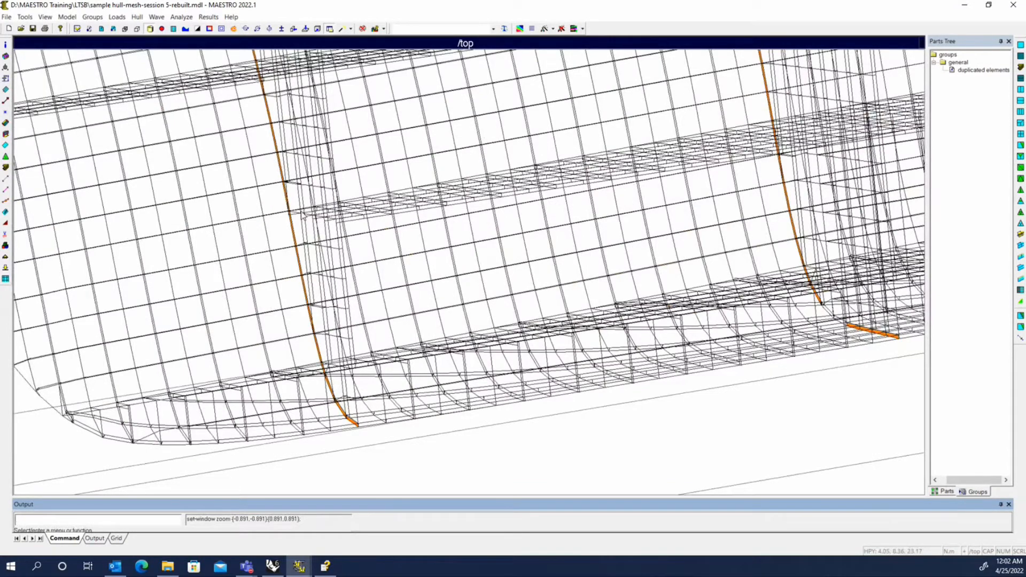
middle_click_drag(796, 136, 386, 238)
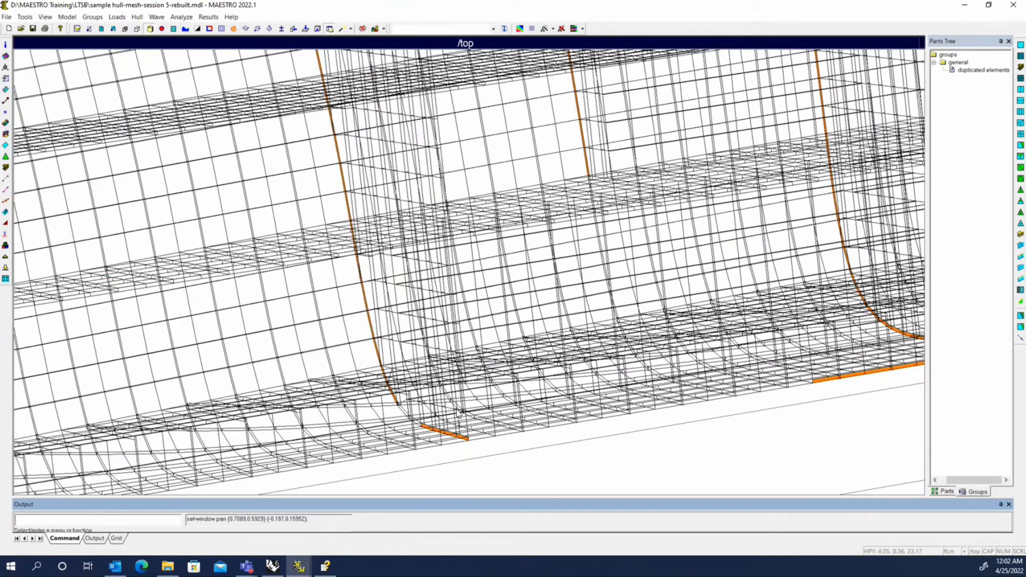
scroll(459, 412, "up", 2)
middle_click_drag(429, 225, 430, 199)
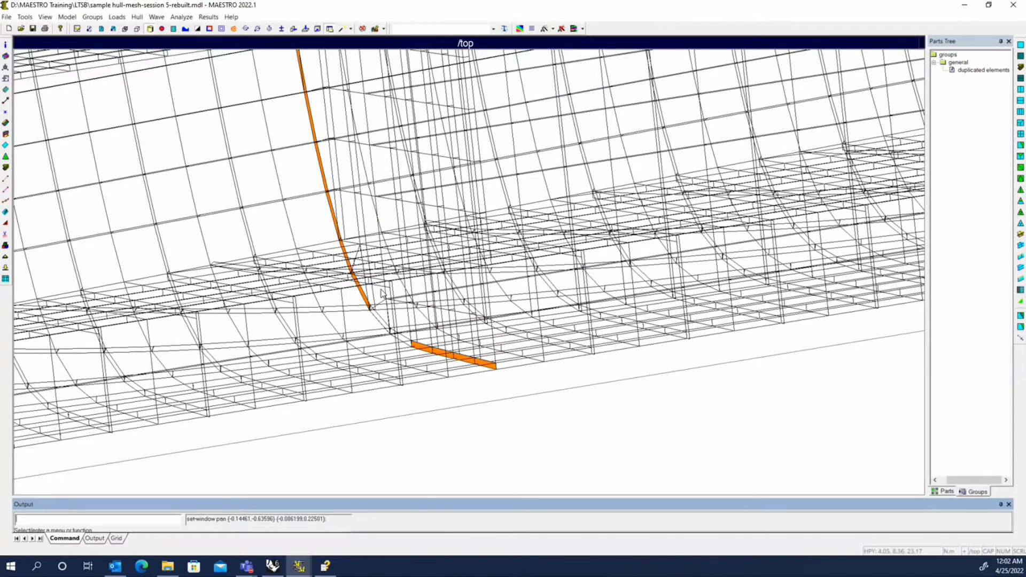
Examine the highlighted duplicates on the midship frames and the two longitudinal lines along the bottom, from both directions
scroll(385, 293, "down", 6)
middle_click_drag(385, 293, 339, 69)
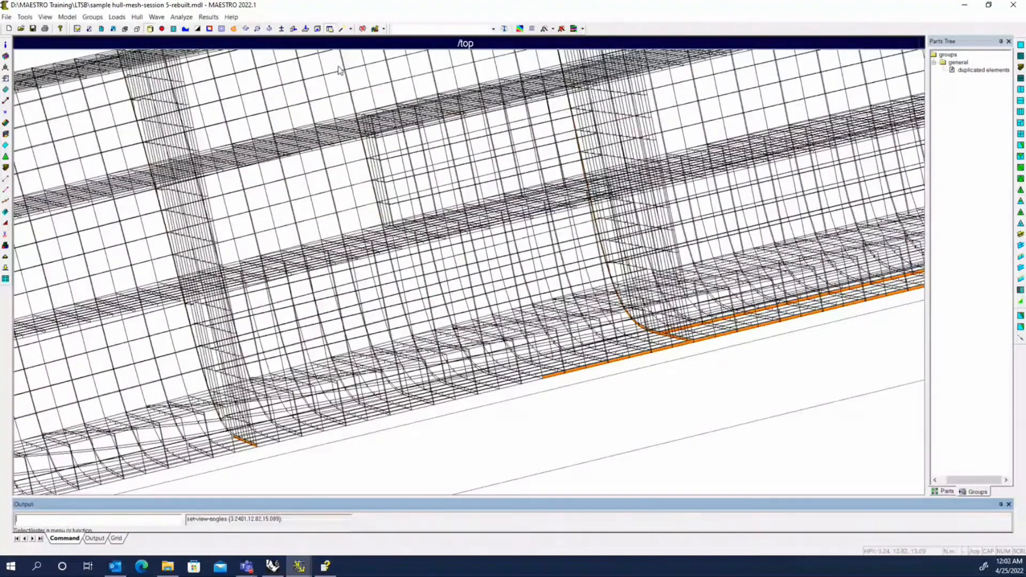
middle_click_drag(372, 166, 407, 150)
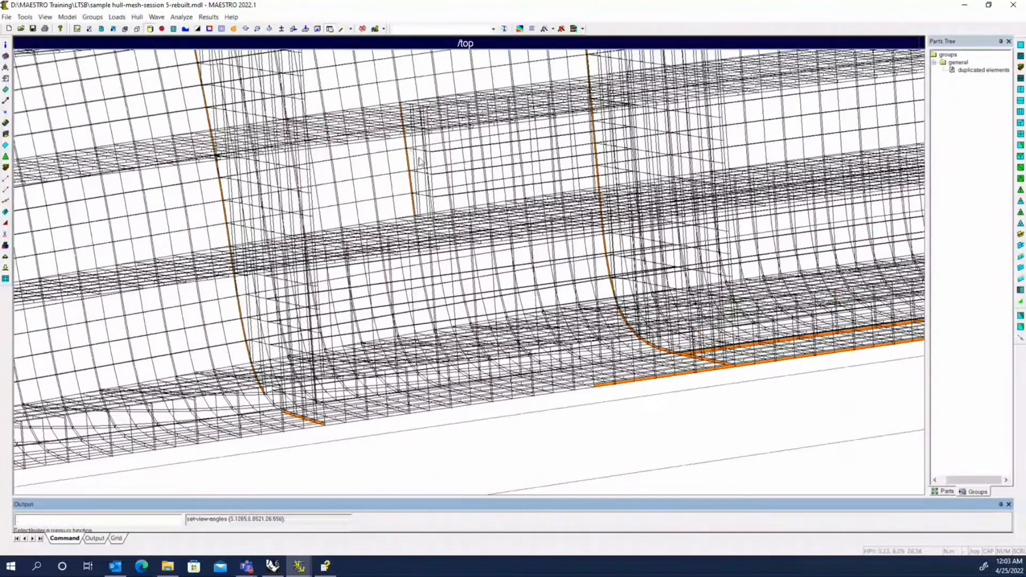
middle_click_drag(484, 163, 299, 271)
middle_click_drag(423, 284, 345, 368)
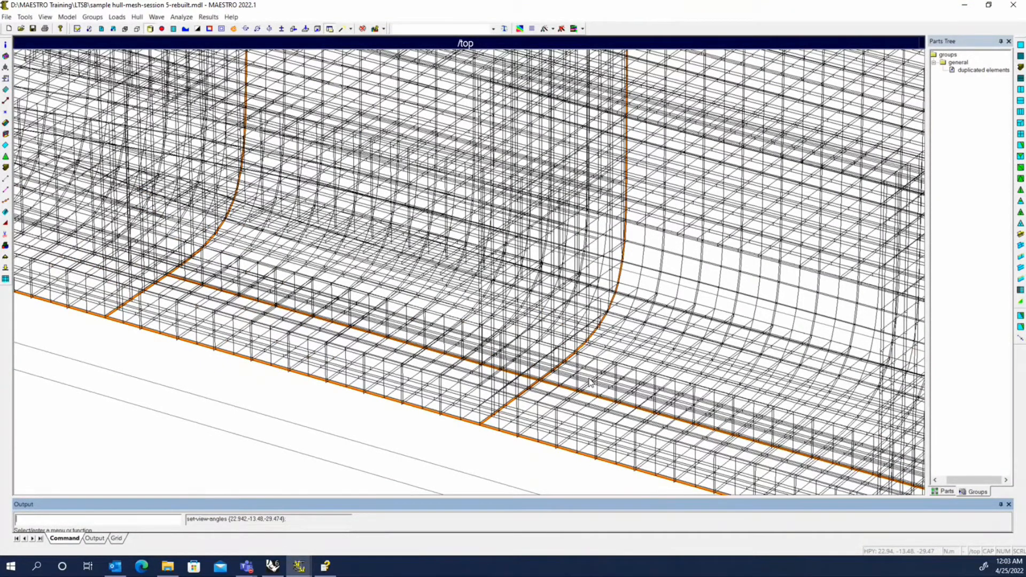
scroll(590, 381, "down", 1)
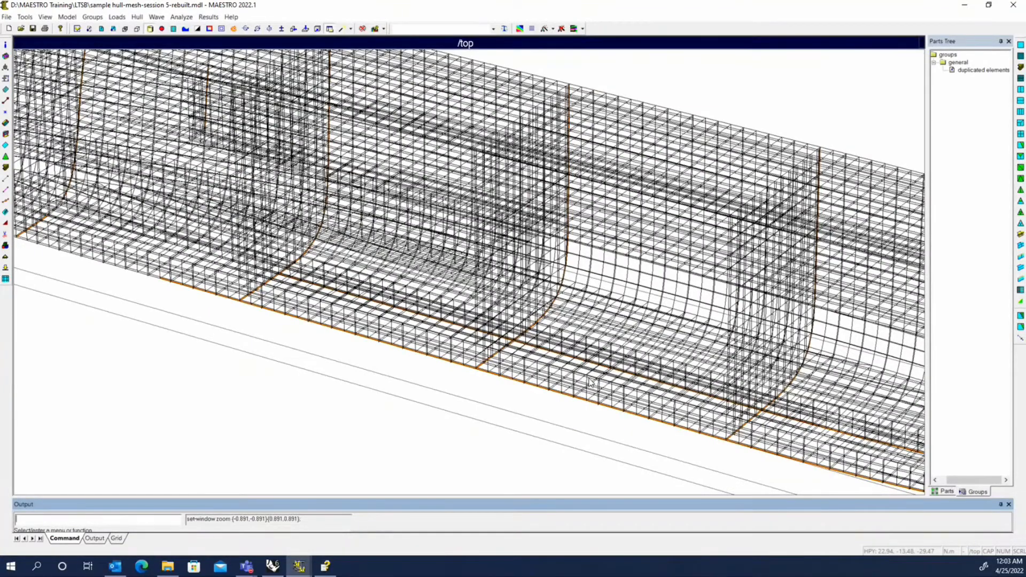
middle_click_drag(590, 381, 500, 313)
Inspect the forward end of the highlighted duplicates along the keel and the bottom structure between there and the bow
scroll(375, 289, "down", 3)
scroll(458, 317, "up", 7)
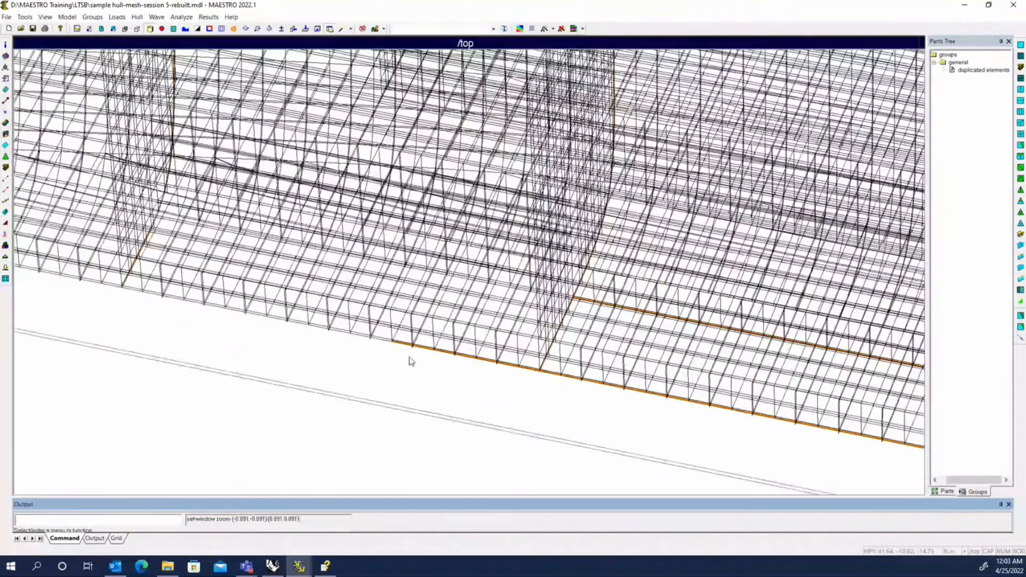
scroll(401, 354, "up", 2)
scroll(389, 394, "up", 1)
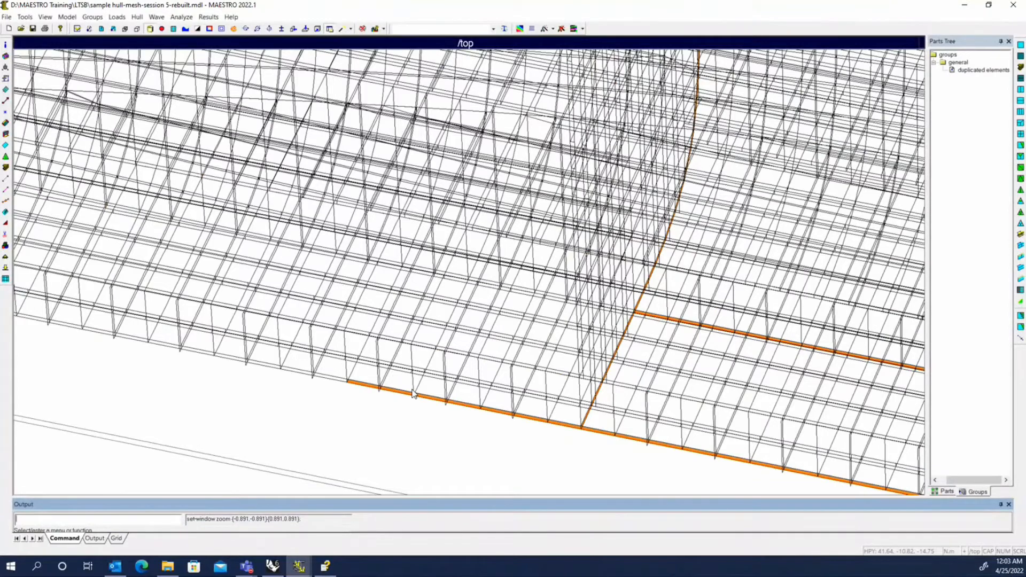
scroll(371, 326, "down", 1)
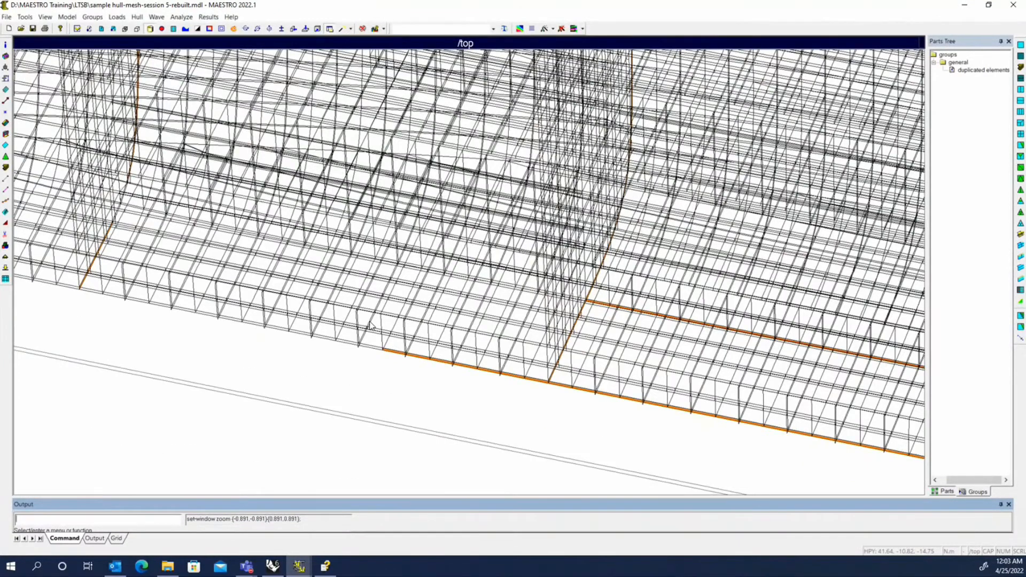
scroll(370, 326, "down", 6)
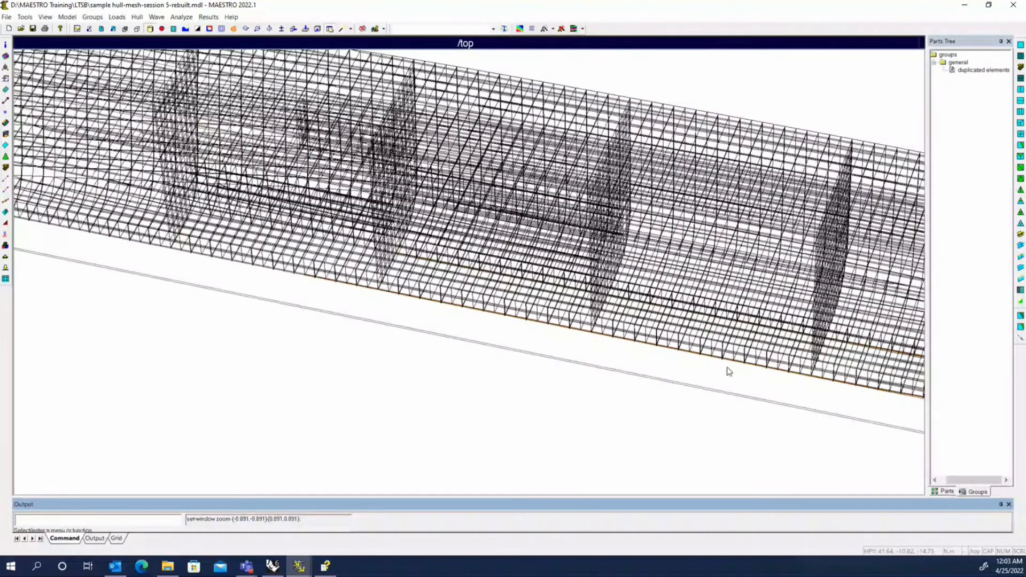
middle_click_drag(729, 369, 597, 359)
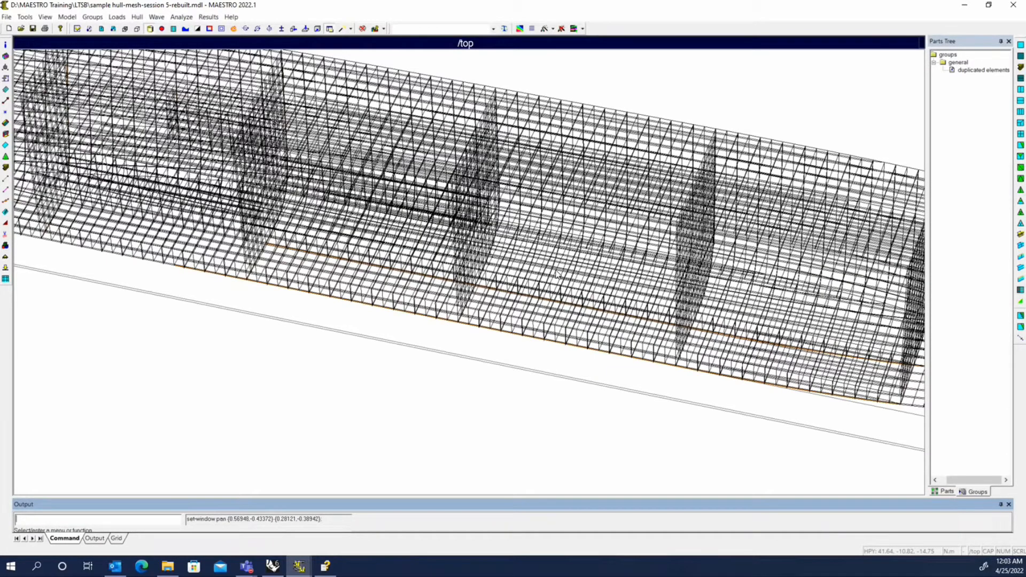
middle_click_drag(72, 291, 470, 373)
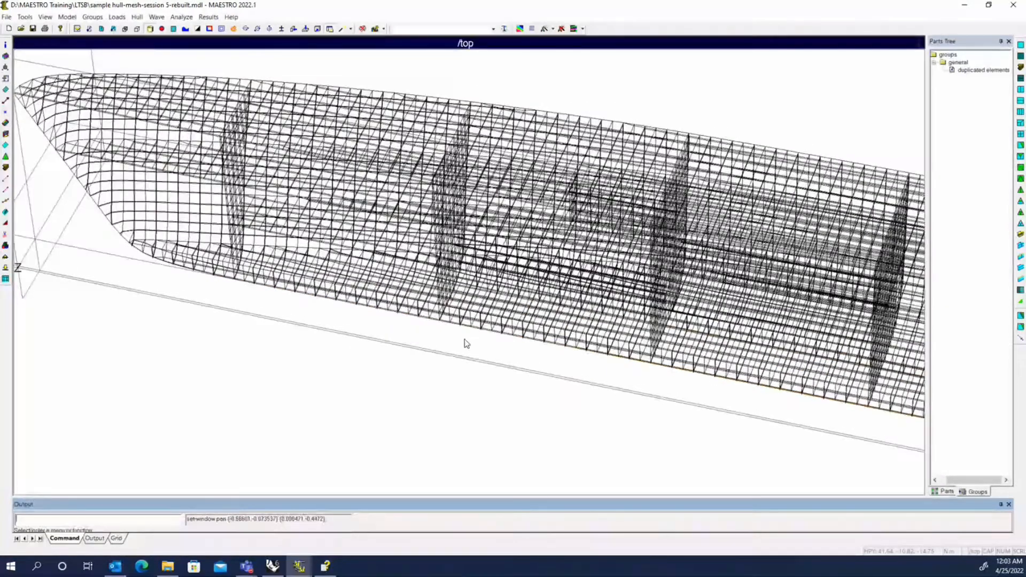
scroll(472, 348, "up", 3)
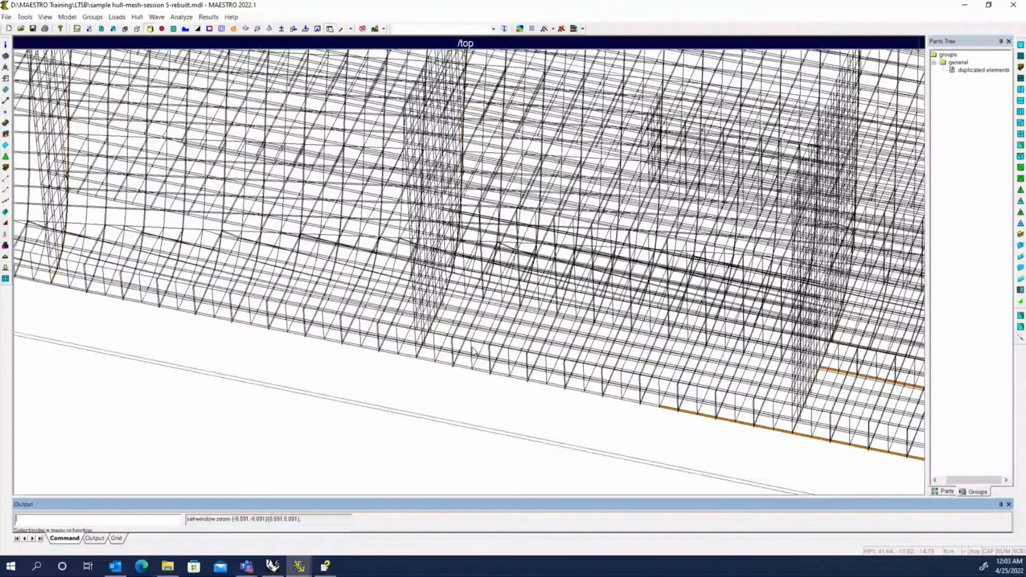
Compare the highlighted keel line forward with the duplicated elements along the bottom and aft frame near the stern
middle_click_drag(470, 347, 379, 288)
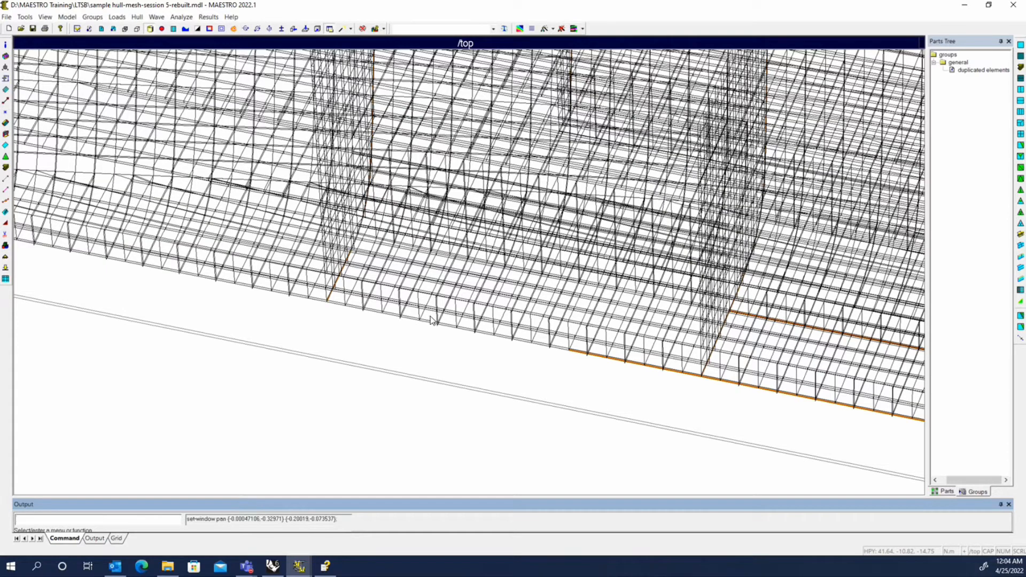
scroll(432, 319, "down", 1)
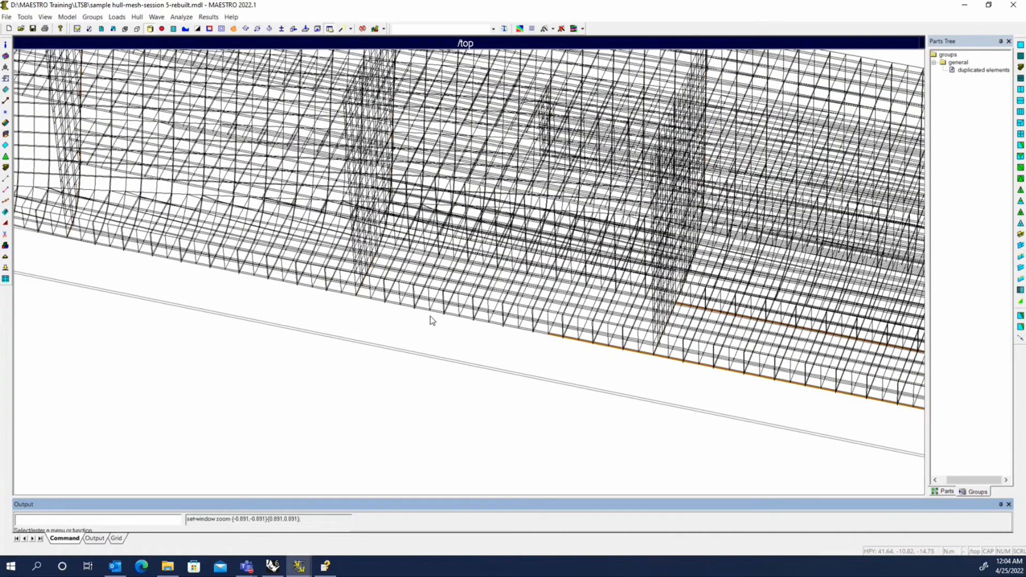
scroll(431, 316, "down", 2)
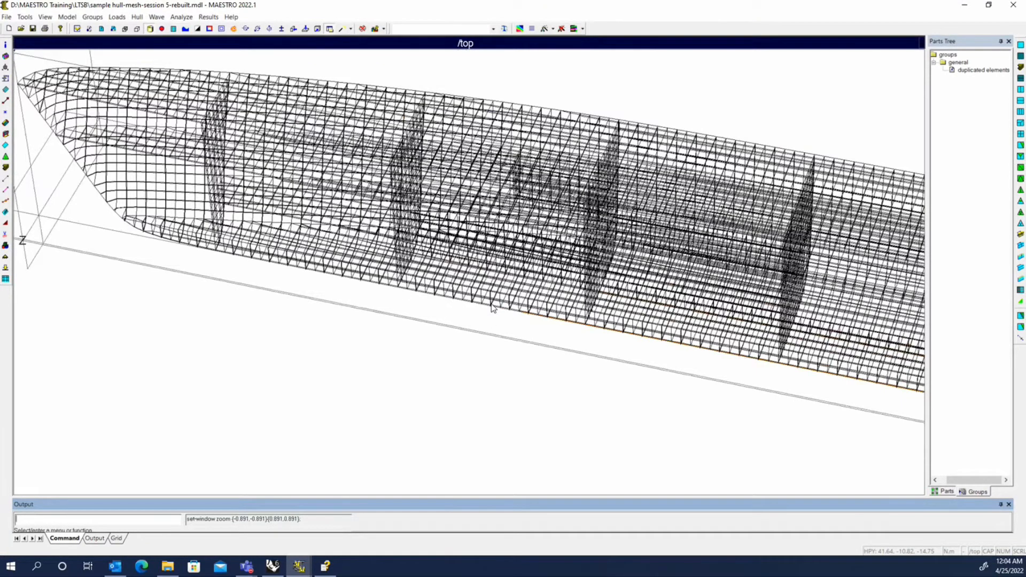
middle_click_drag(722, 377, 550, 312)
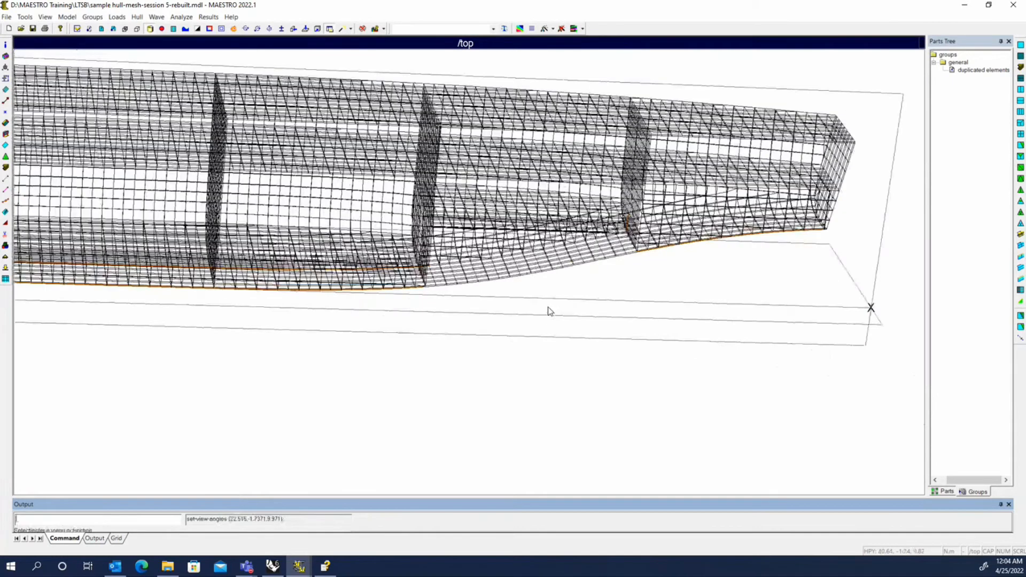
scroll(731, 235, "up", 2)
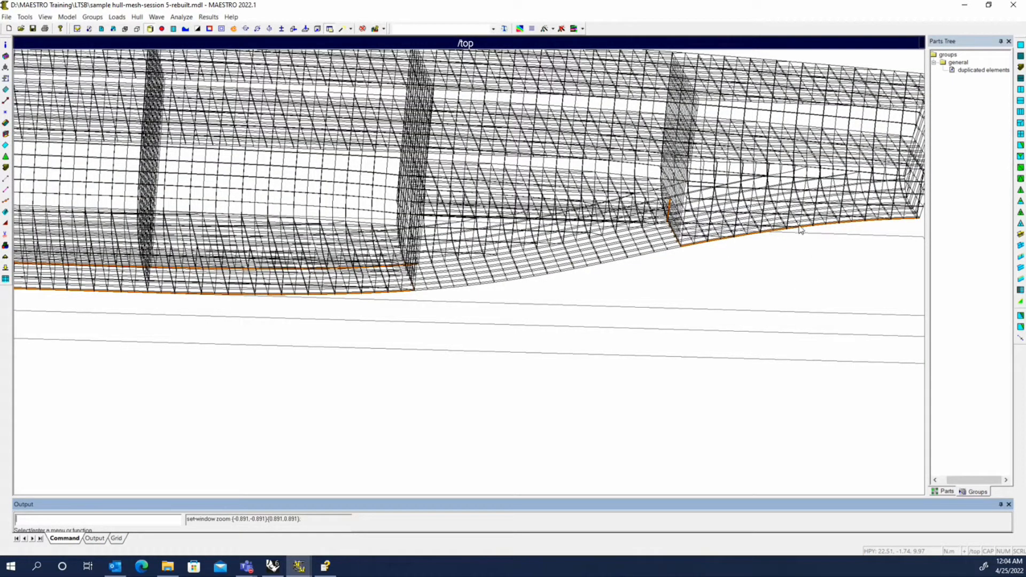
middle_click_drag(676, 300, 690, 309)
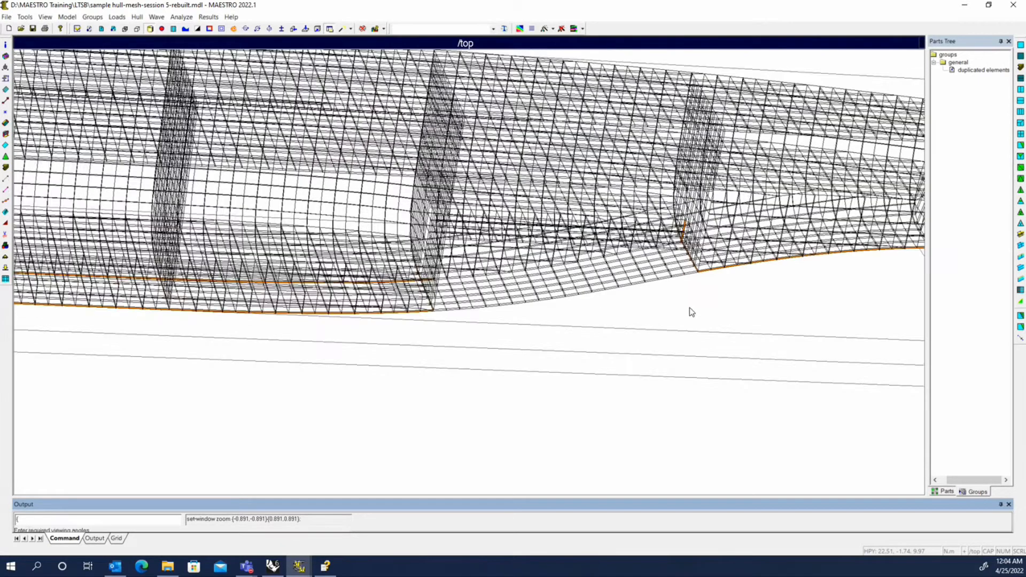
Refresh the model view to redraw the whole hull as shaded elements and examine the bottom structure and bulkheads
right_click(580, 376)
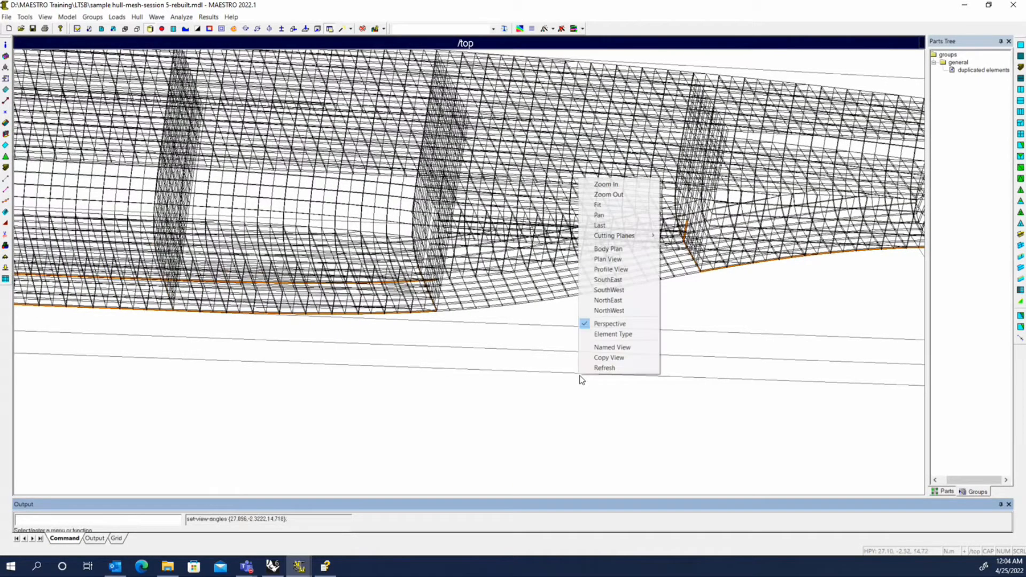
left_click(617, 335)
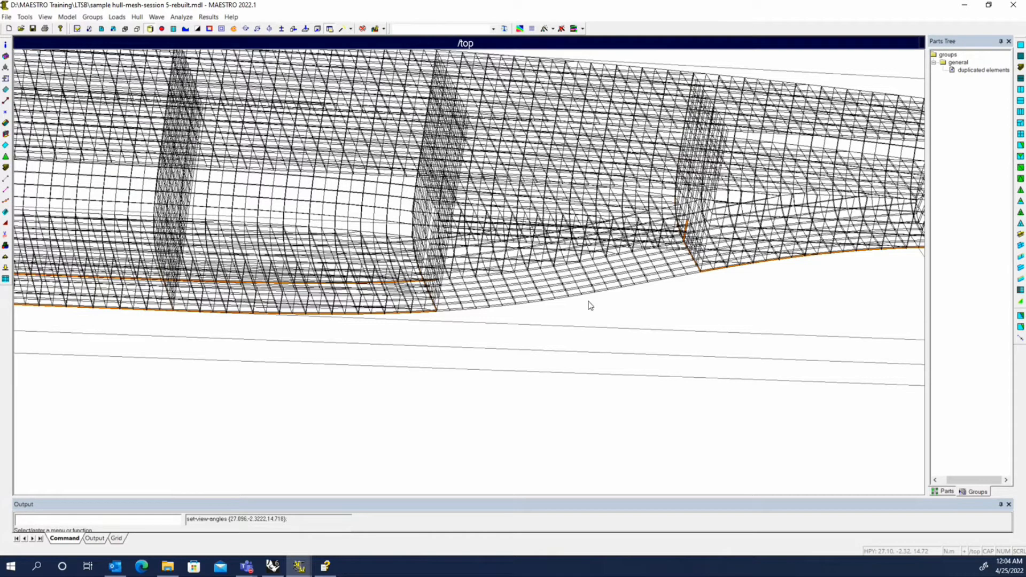
right_click(514, 358)
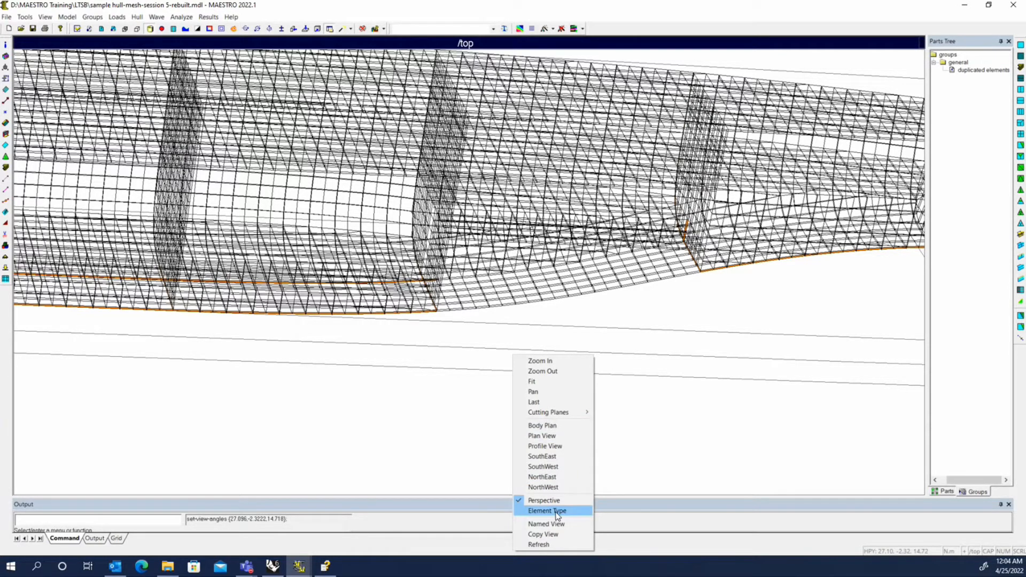
left_click(563, 546)
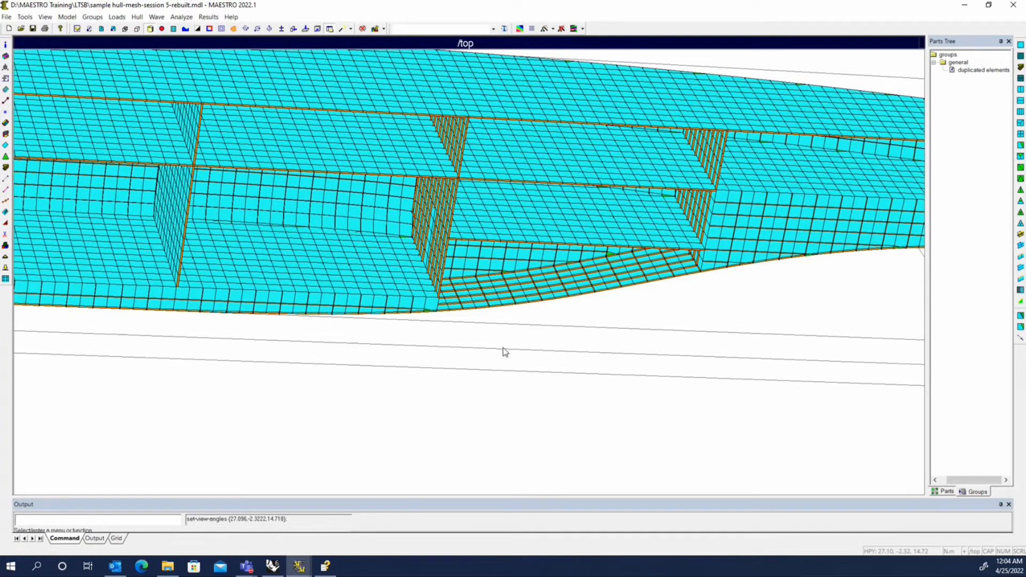
middle_click_drag(619, 298, 363, 361)
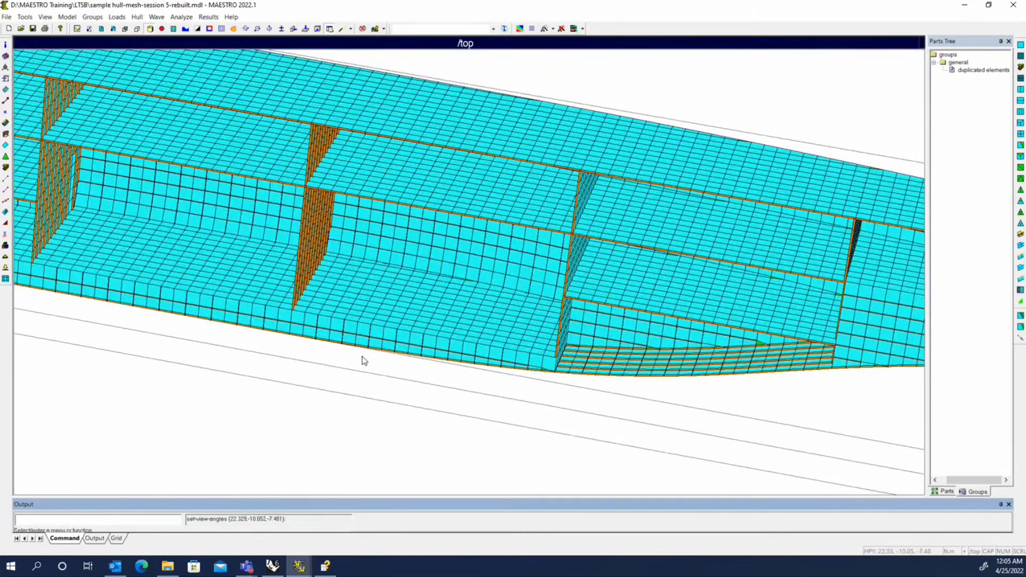
mouse_move(363, 361)
middle_mouse_down()
mouse_move(311, 371)
mouse_move(394, 378)
mouse_move(388, 389)
mouse_move(372, 351)
middle_mouse_up()
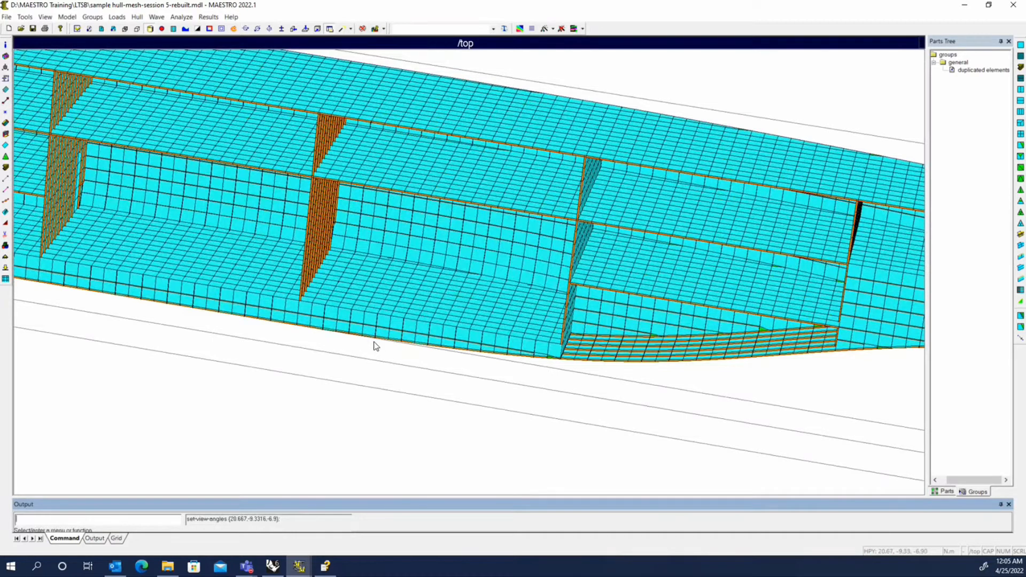
scroll(383, 346, "up", 1)
Set the duplicated elements group as the view part, and open the Deletion dialog and close it without deleting anything
left_click(989, 71)
right_click(989, 71)
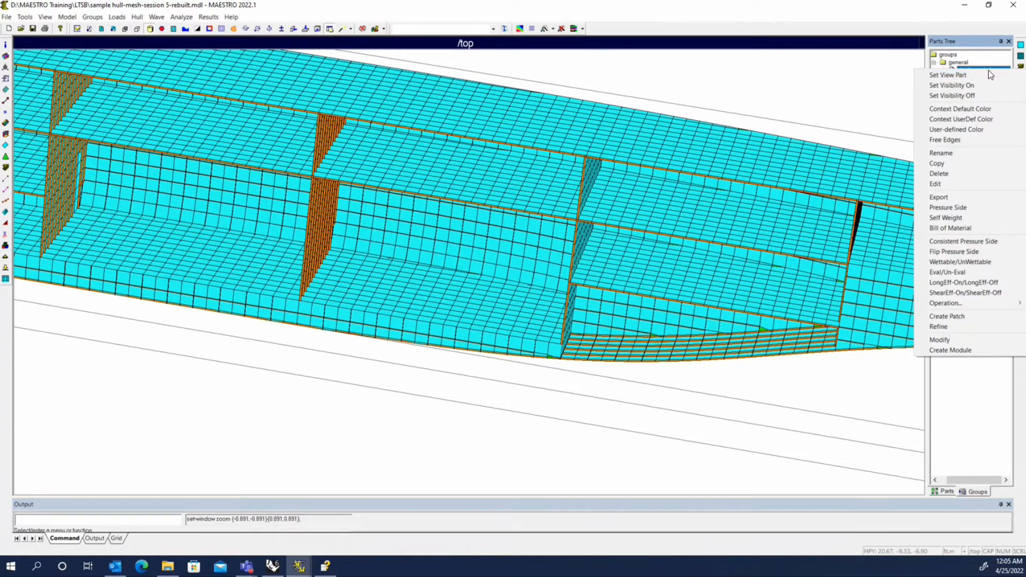
left_click(951, 75)
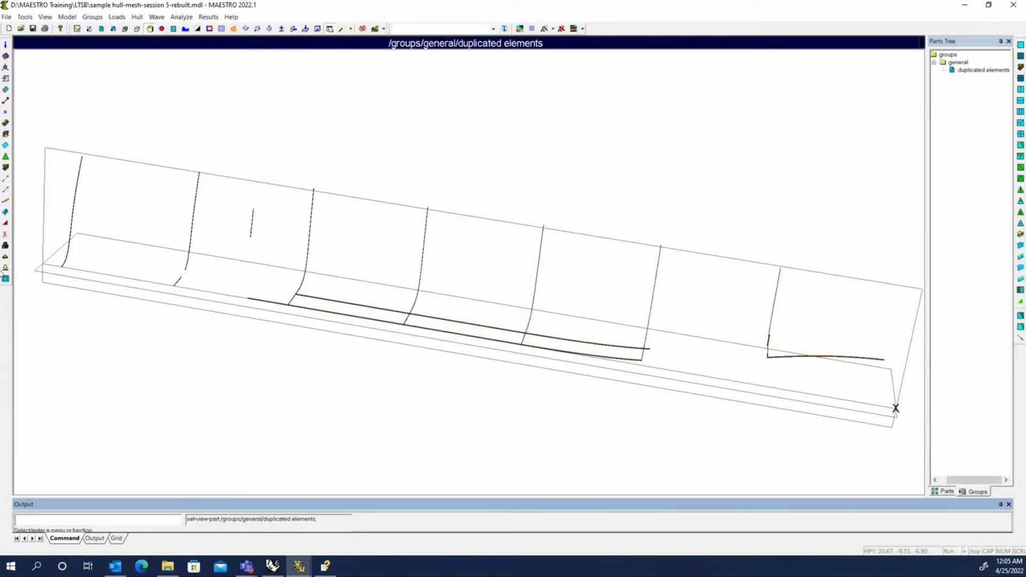
left_click(5, 235)
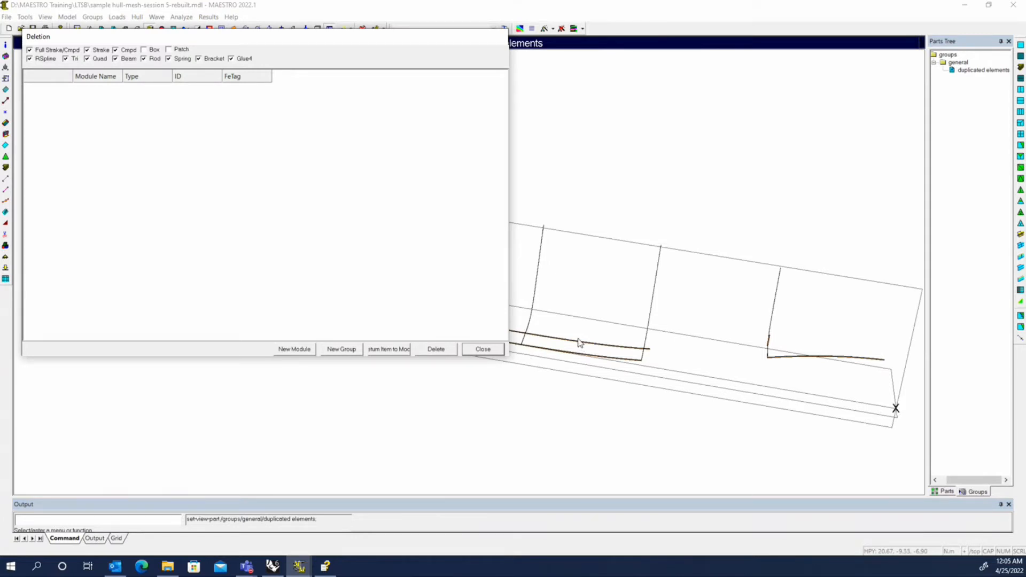
left_click(483, 350)
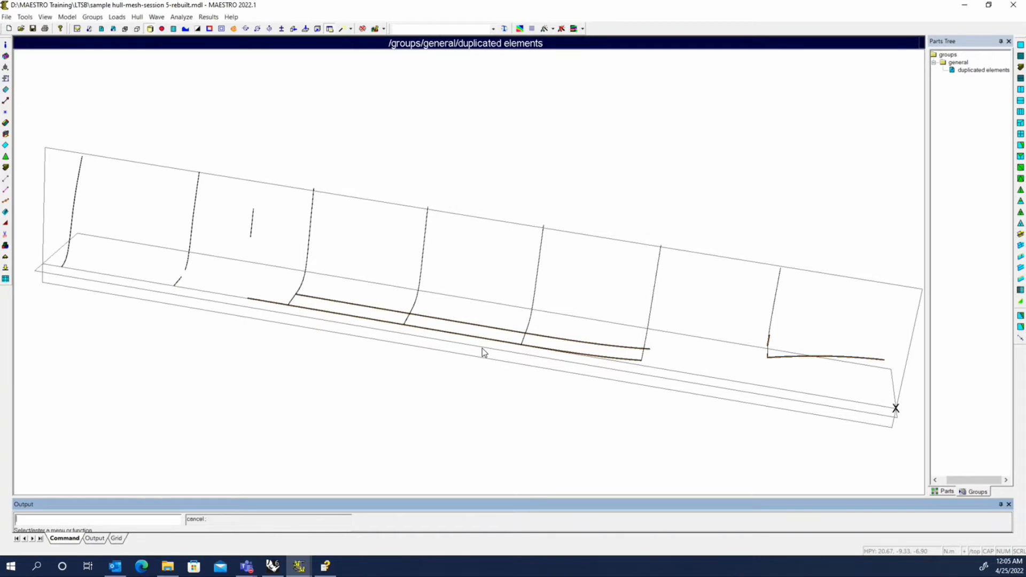
left_click(25, 16)
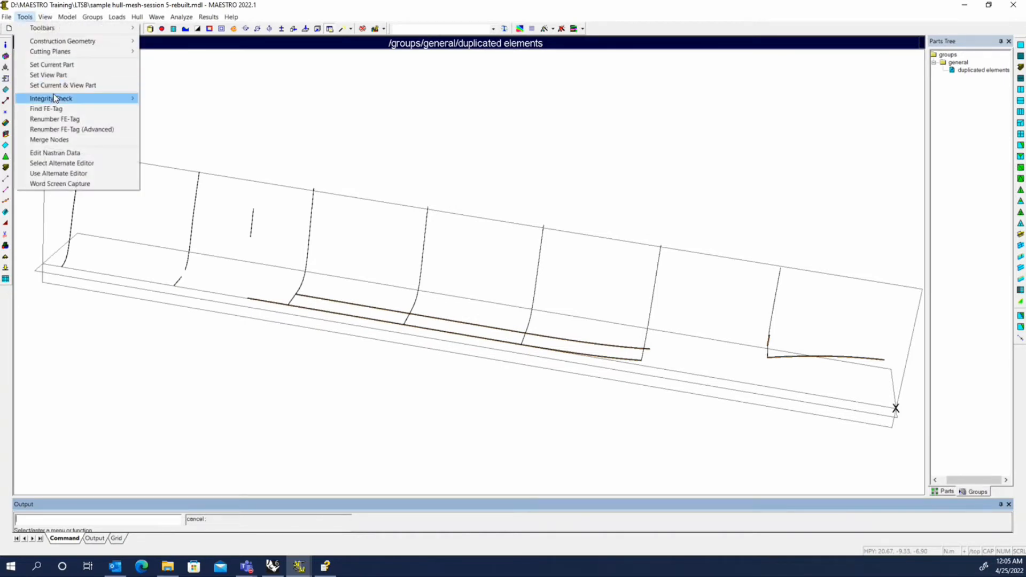
mouse_move(54, 96)
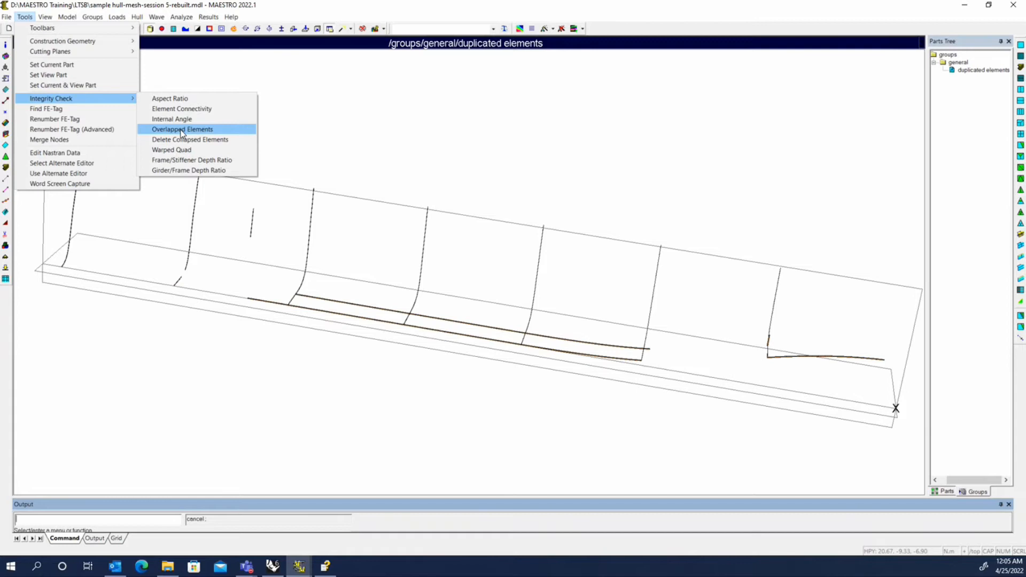
left_click(471, 127)
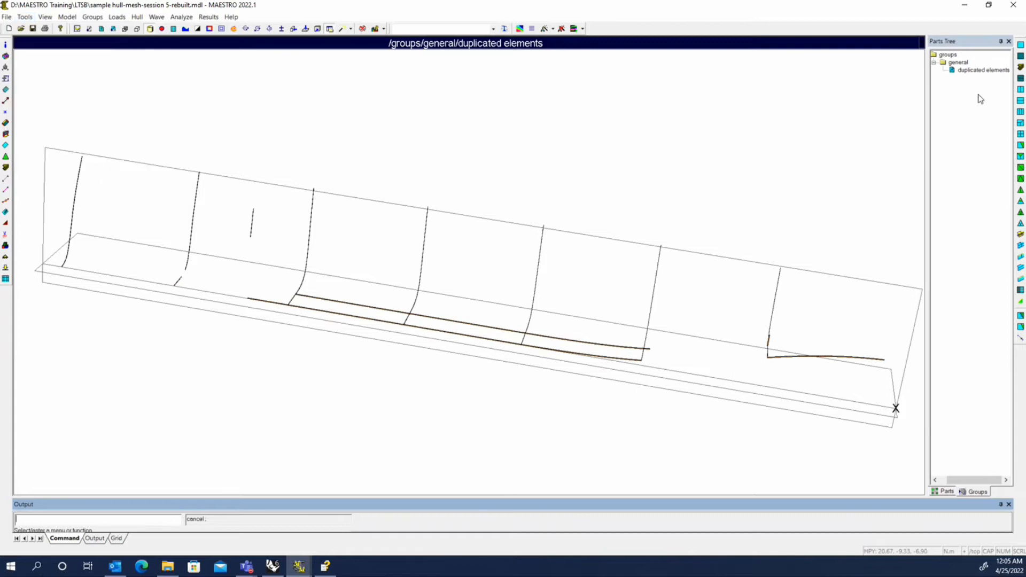
Create a module from the duplicated elements group and set it as the view part under the general part
right_click(970, 70)
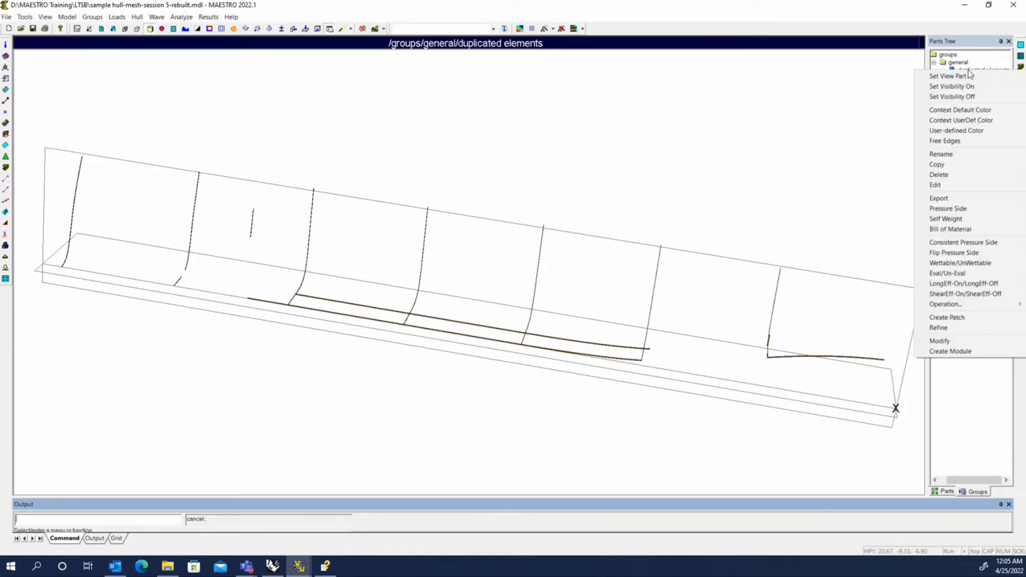
left_click(972, 351)
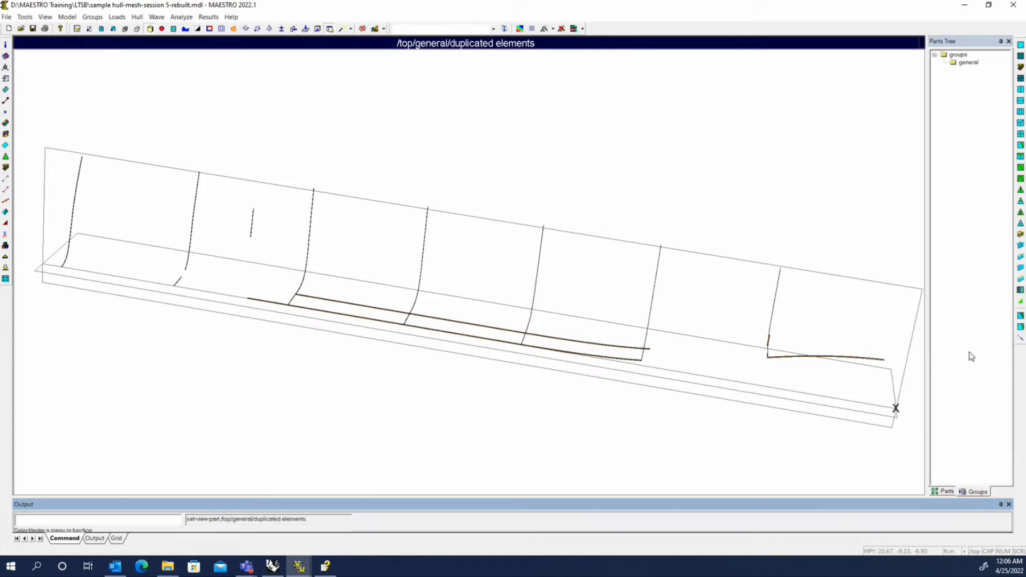
left_click(948, 492)
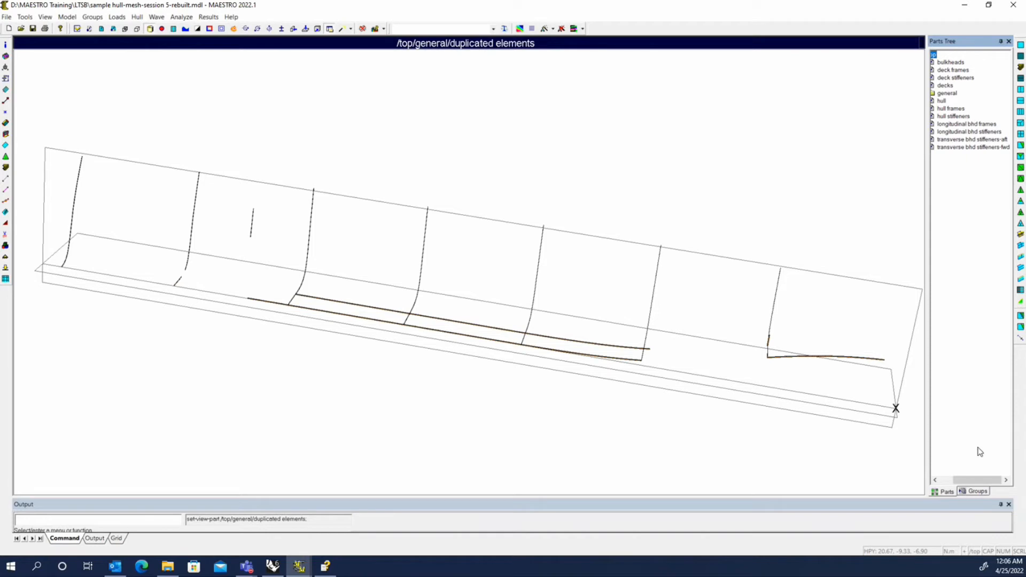
left_click(947, 481)
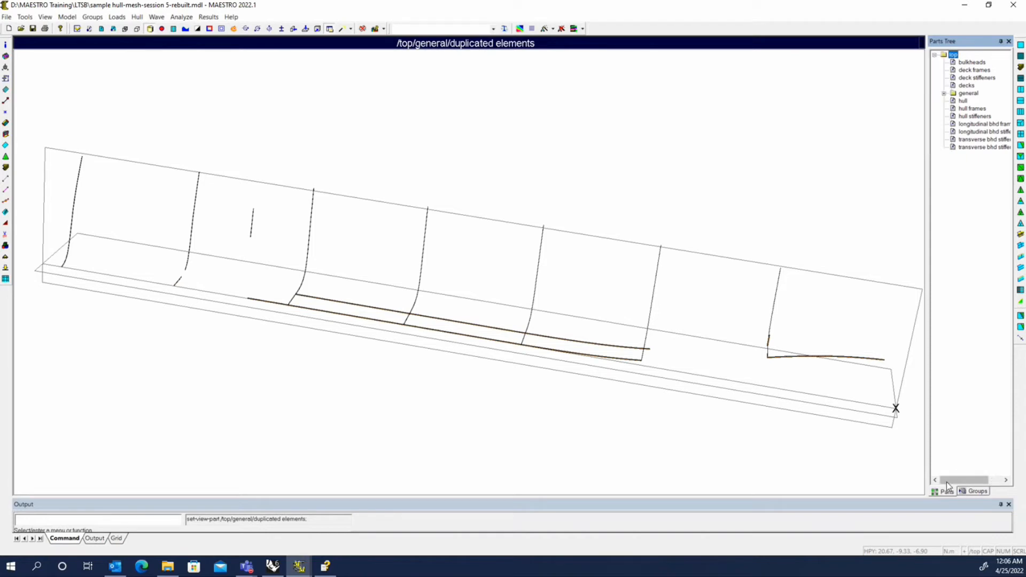
left_click(944, 94)
left_click(961, 100)
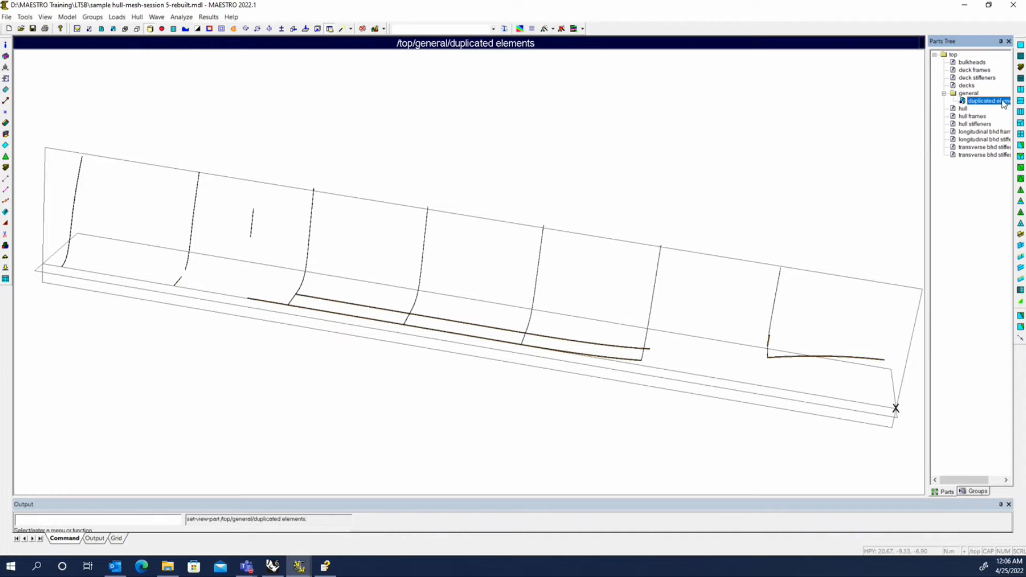
right_click(973, 100)
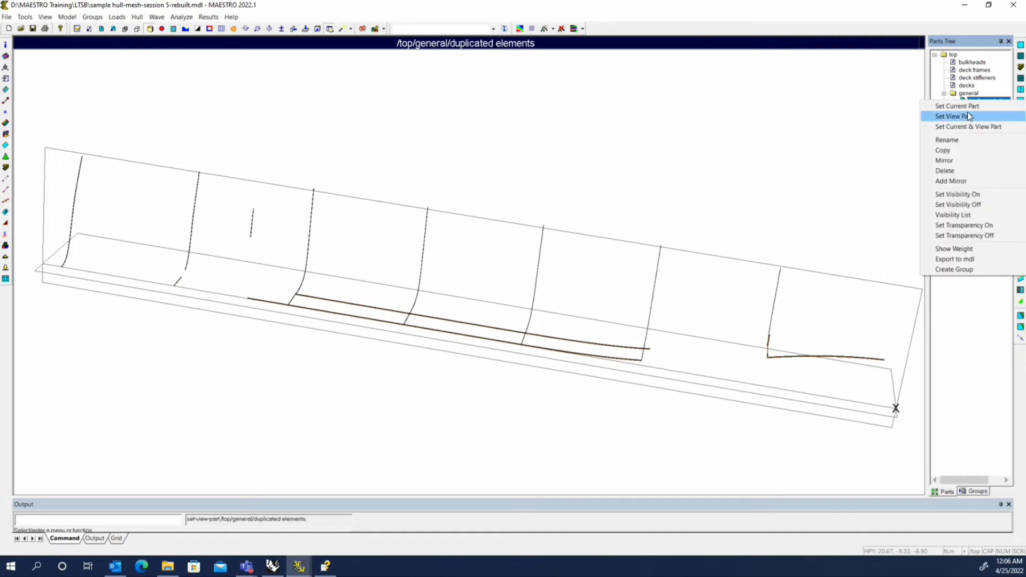
left_click(969, 116)
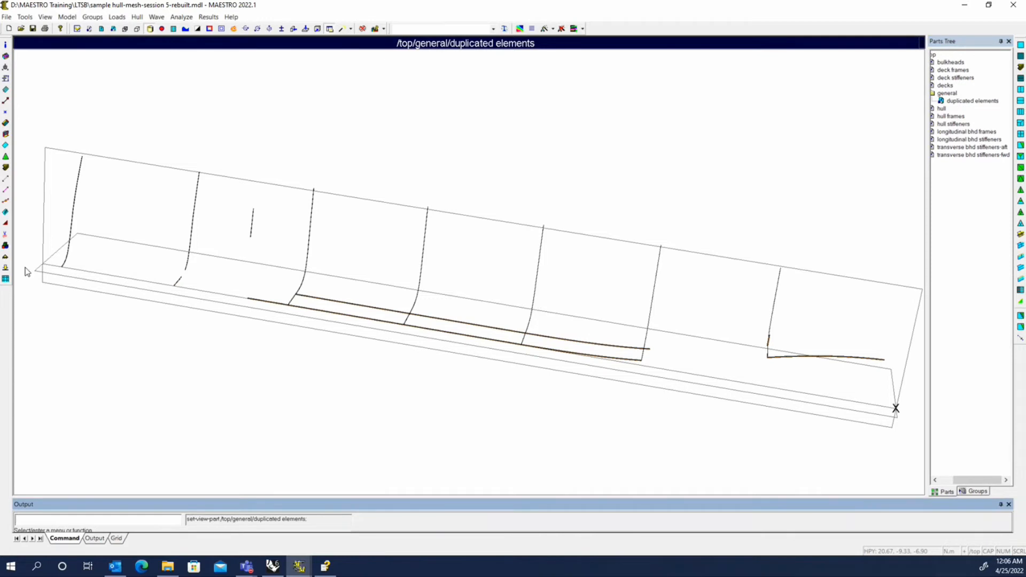
Delete the duplicated elements module from the general part
left_click(5, 234)
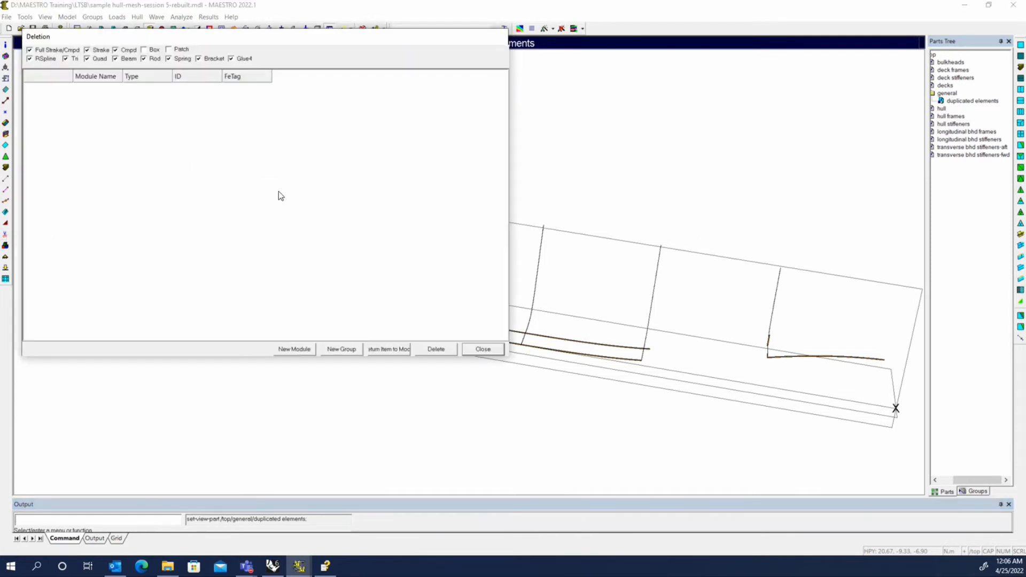
left_click(484, 350)
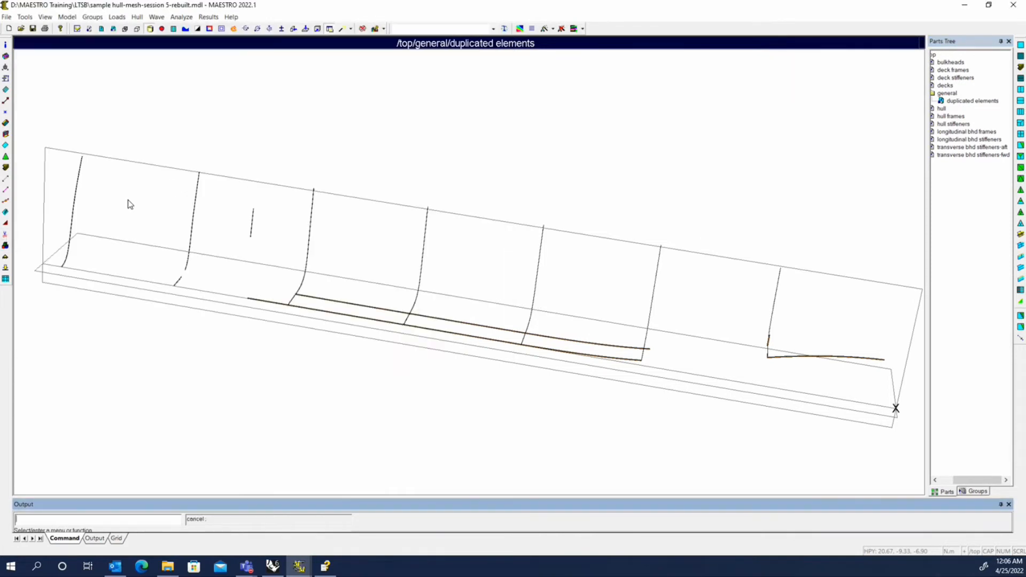
left_click(970, 101)
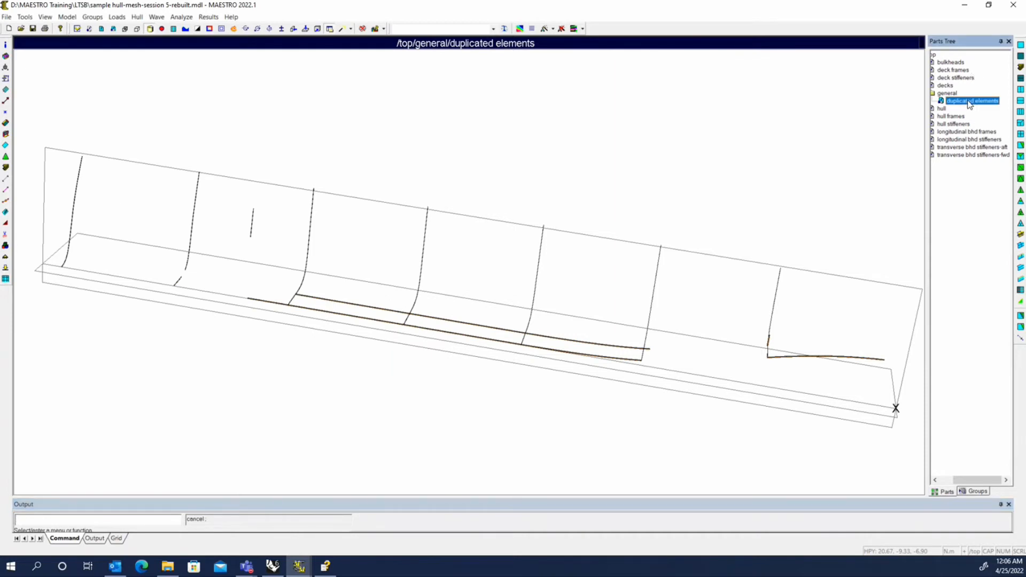
right_click(970, 103)
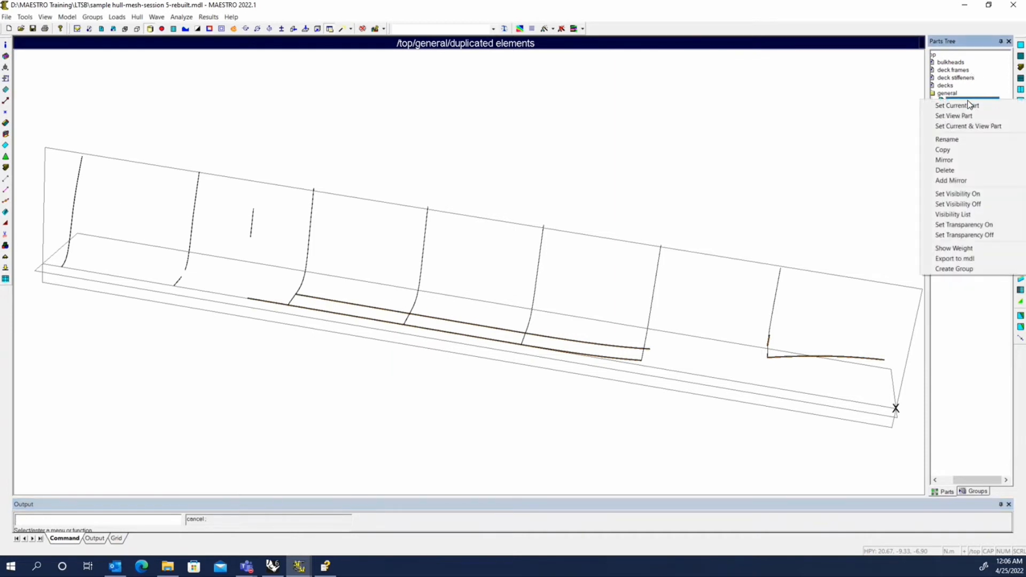
left_click(972, 170)
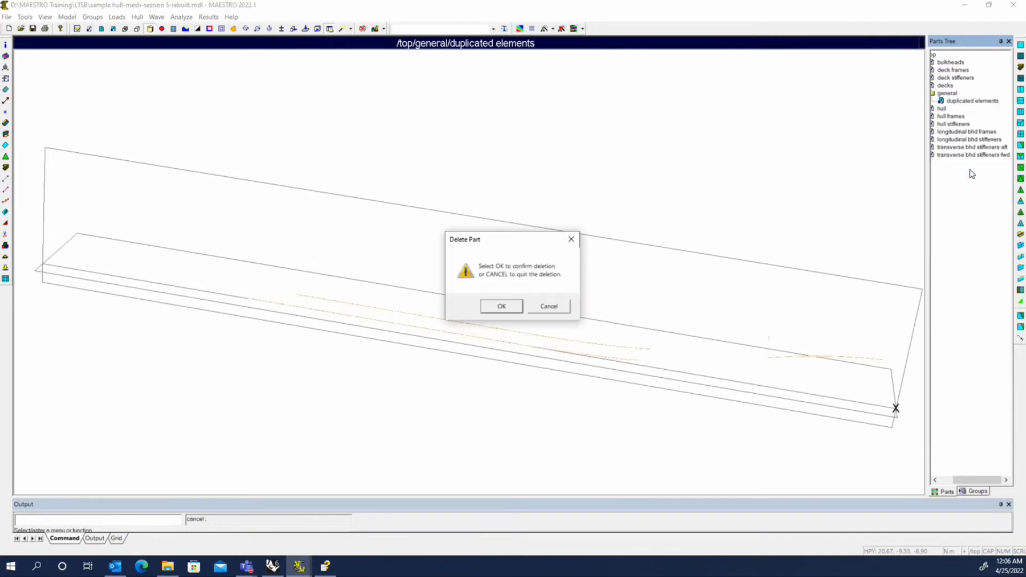
left_click(502, 307)
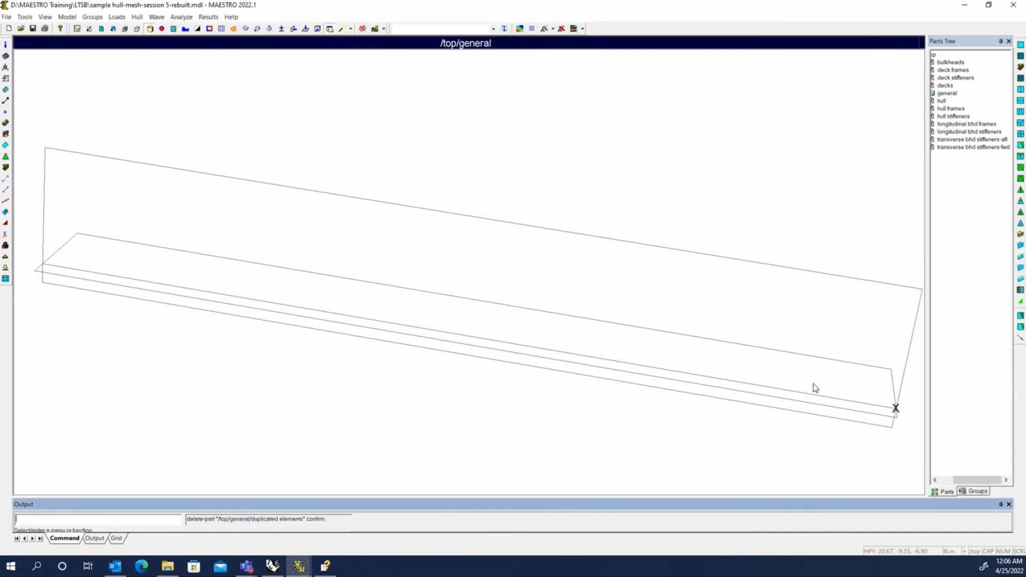
Delete the general part from the top part
right_click(964, 94)
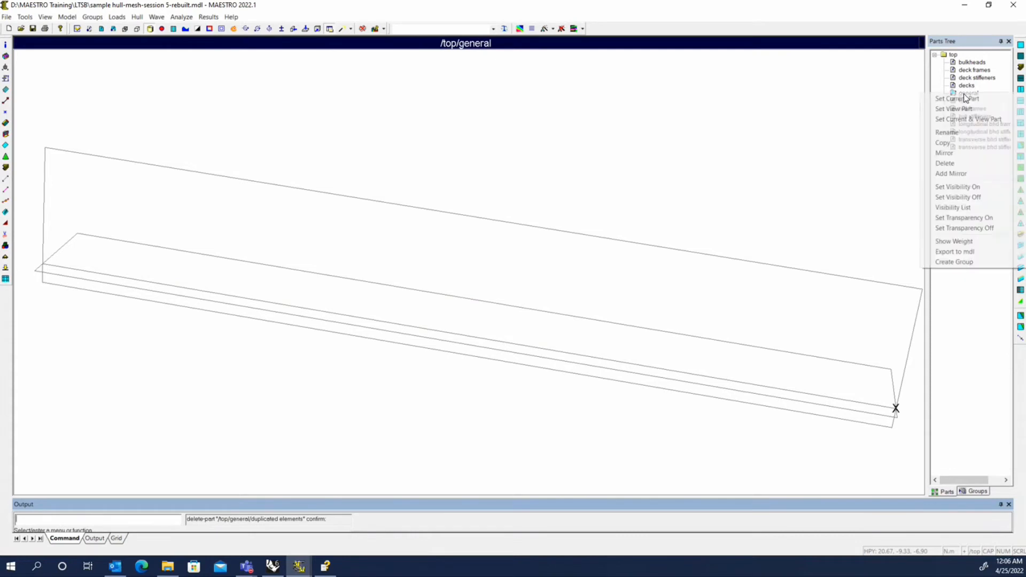
left_click(957, 164)
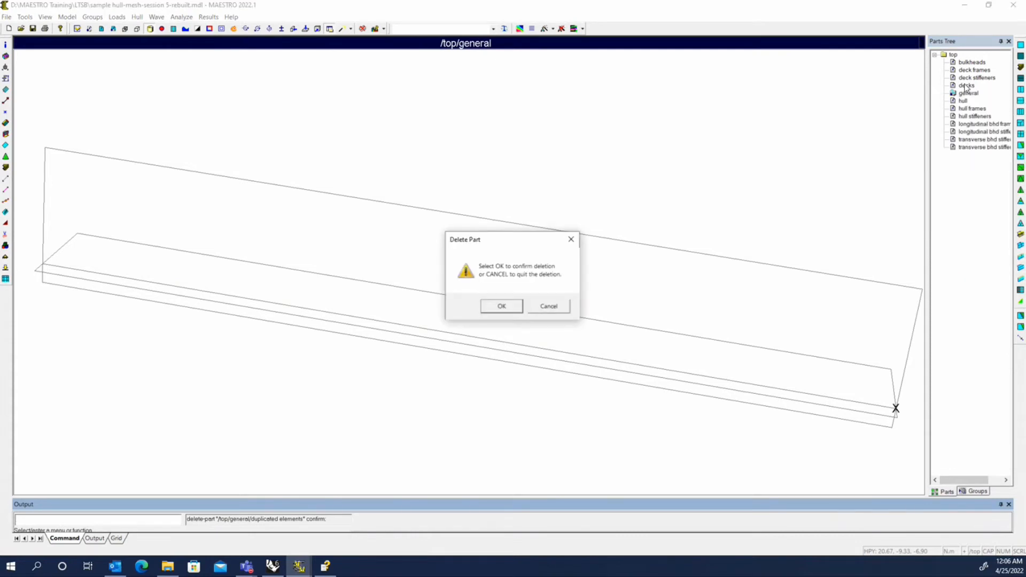
left_click(502, 306)
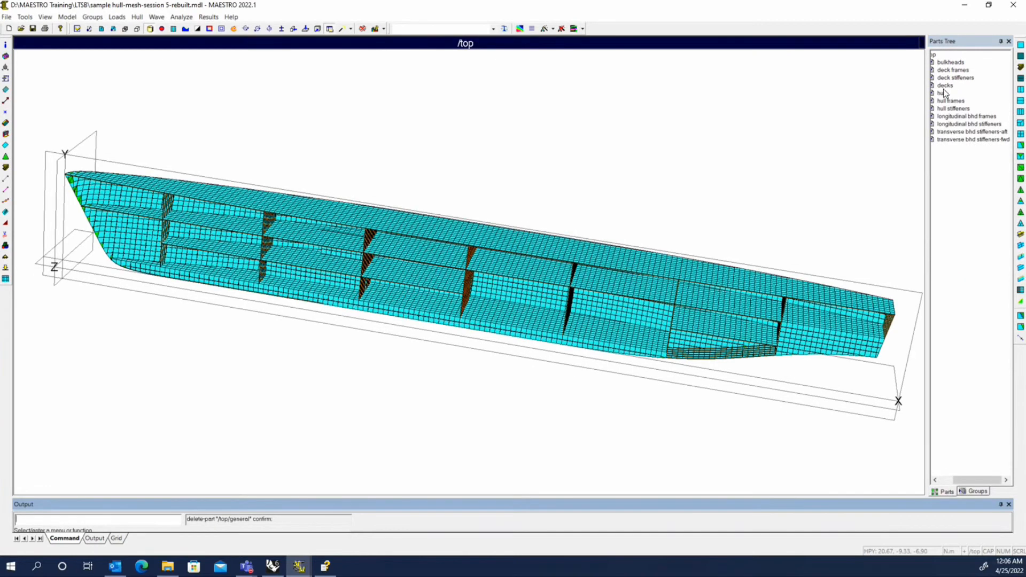
left_click_drag(955, 480, 942, 480)
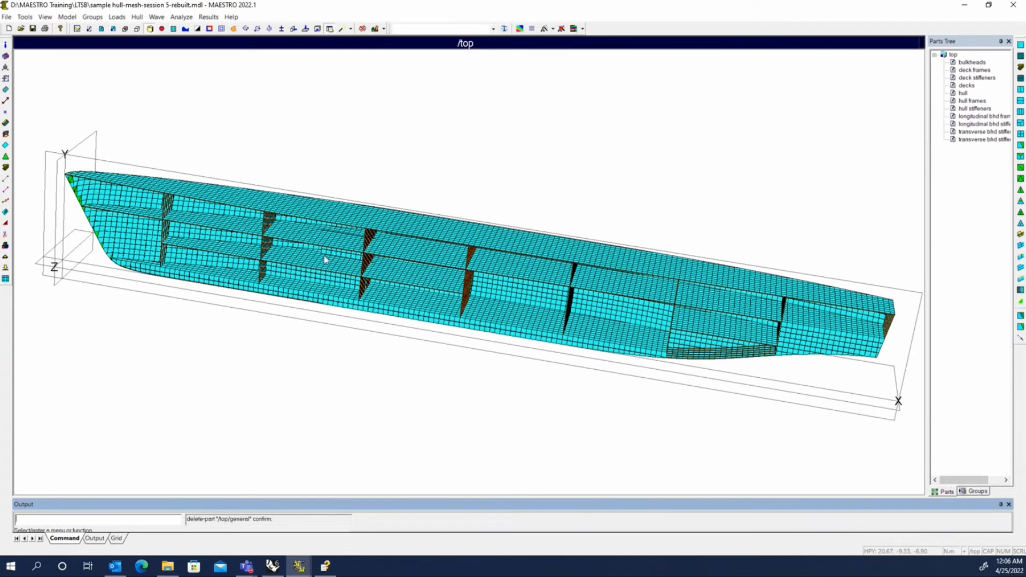
Rerun the Overlapped Elements integrity check on the top part and dismiss its result
left_click(25, 16)
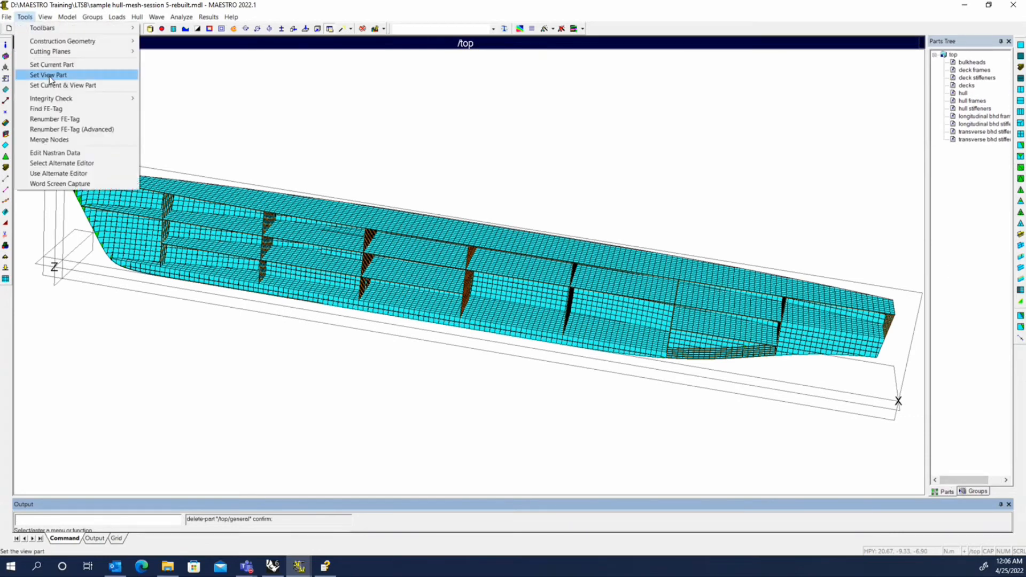
mouse_move(65, 100)
left_click(202, 129)
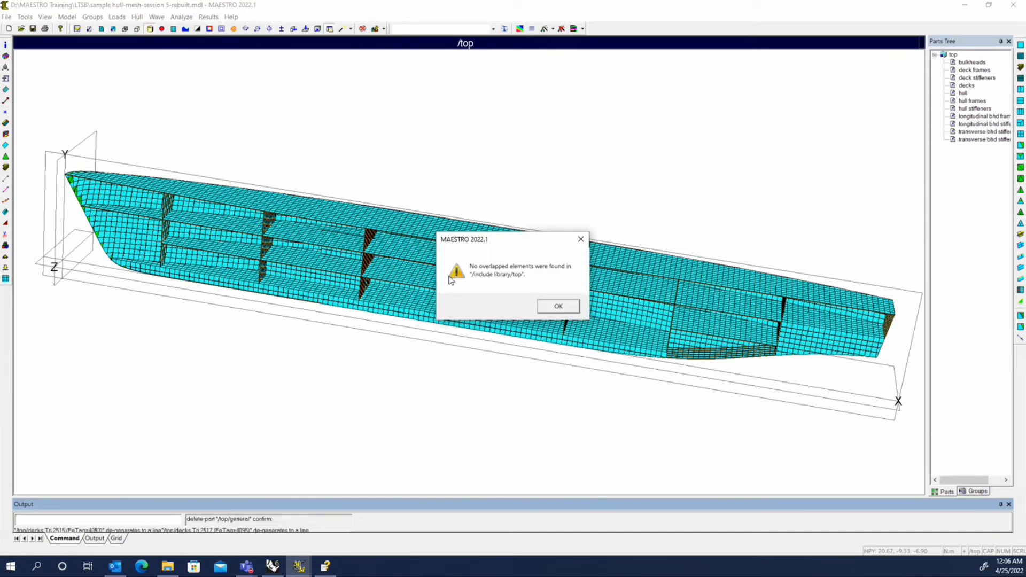
left_click(554, 307)
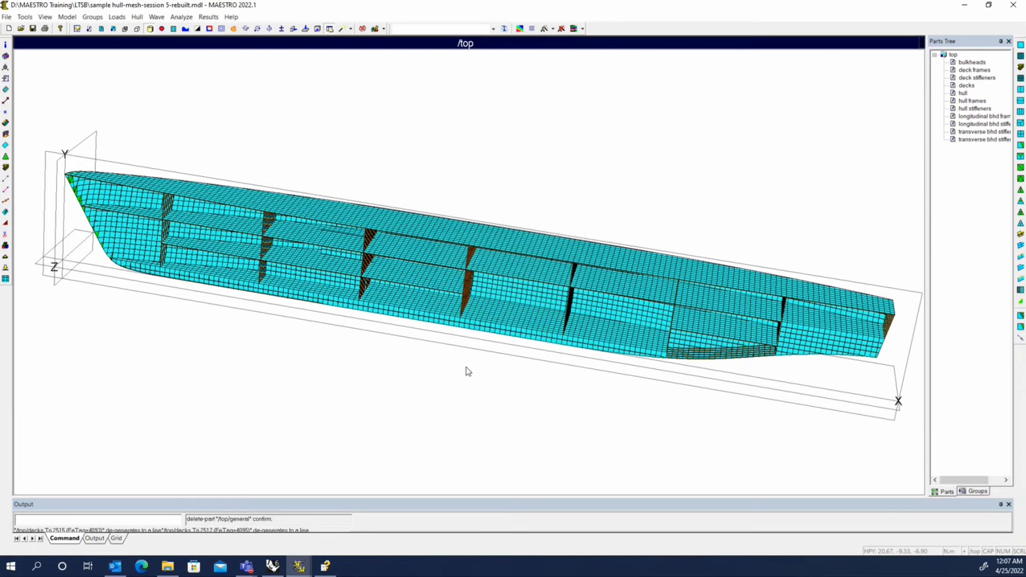
Start an element deletion and add the bulkhead quad and the hull stiffener bar at the bottom edge of the centreline structure to the list
scroll(525, 314, "up", 5)
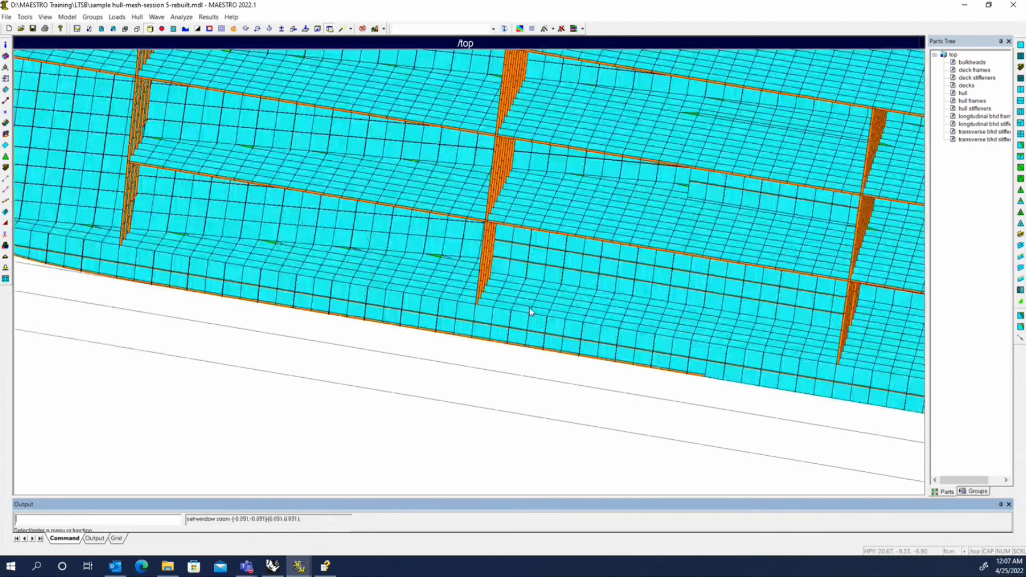
middle_click_drag(509, 324, 276, 321)
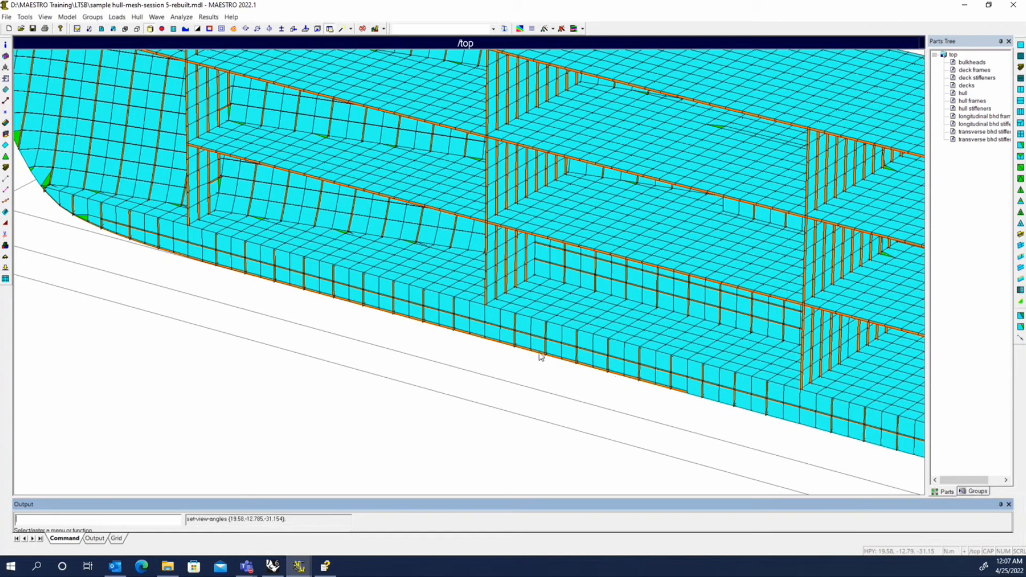
left_click(4, 243)
left_click_drag(285, 44, 764, 19)
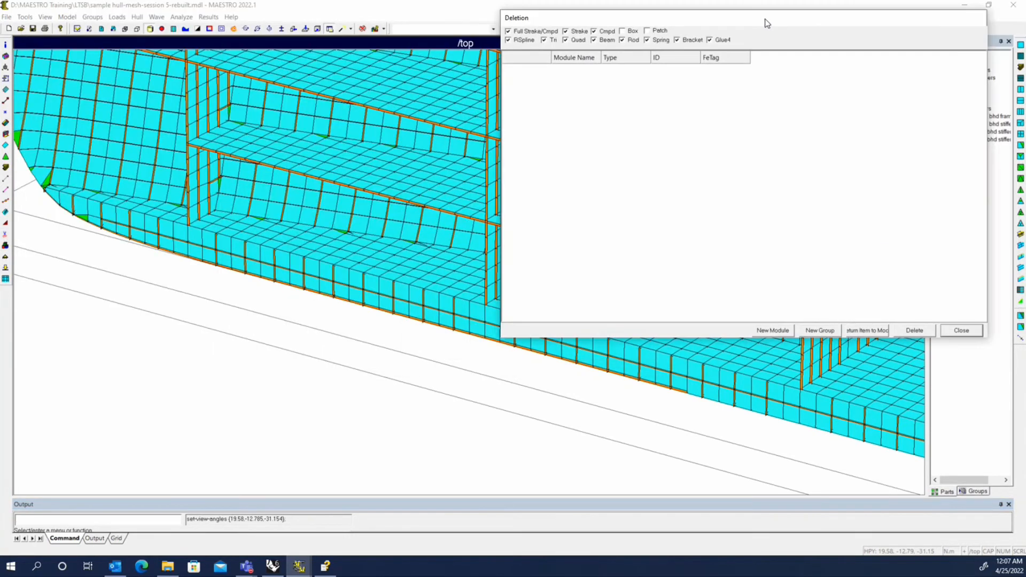
left_click(535, 352)
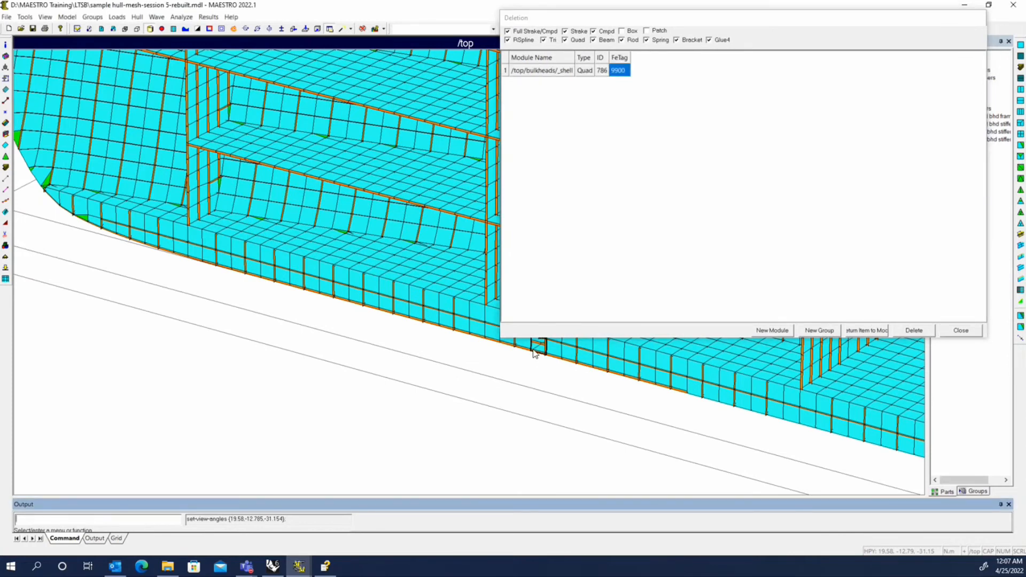
left_click(534, 353)
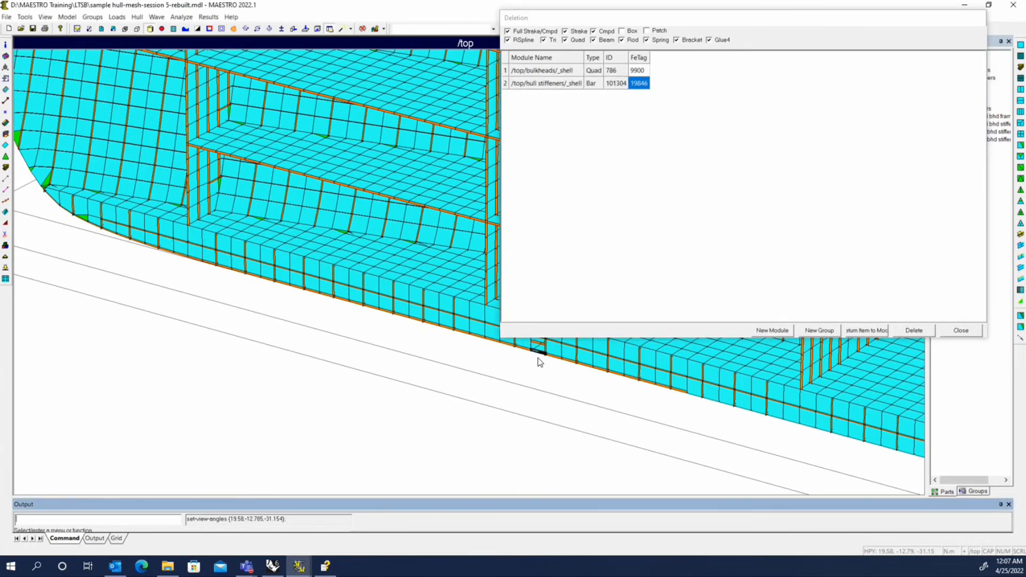
Return the bulkhead quad from the deletion list to the model
scroll(538, 357, "up", 3)
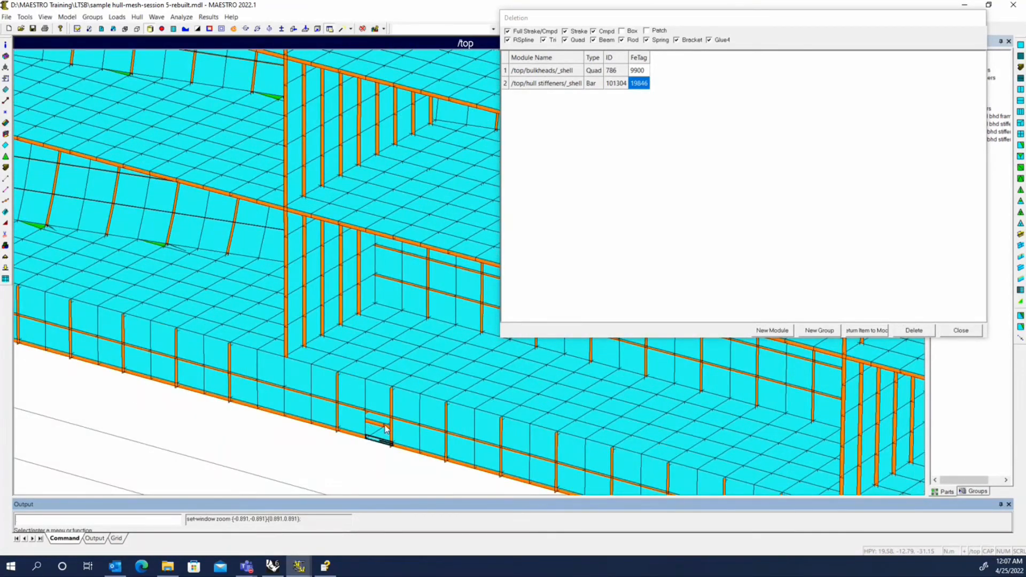
left_click(568, 71)
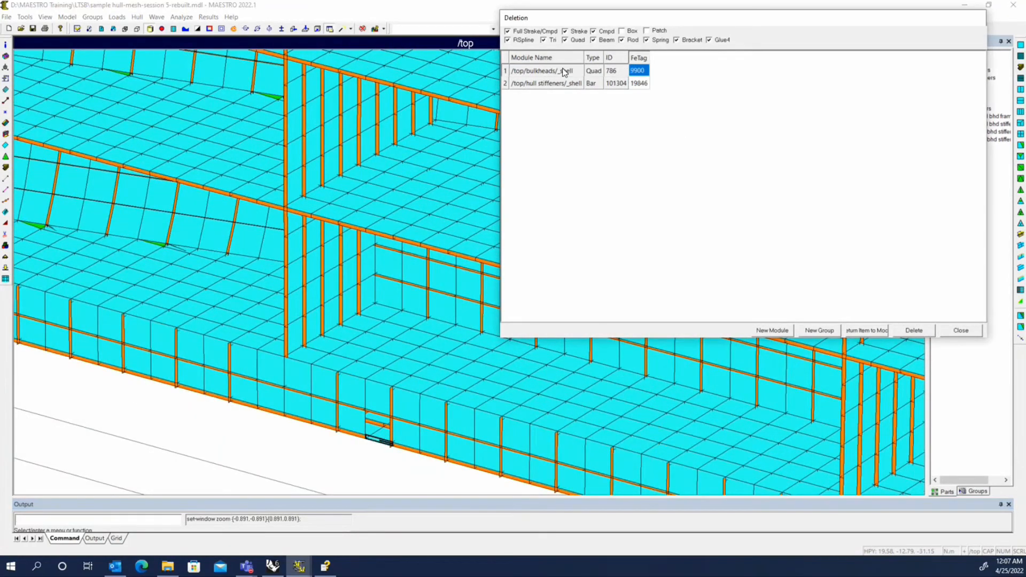
left_click(867, 331)
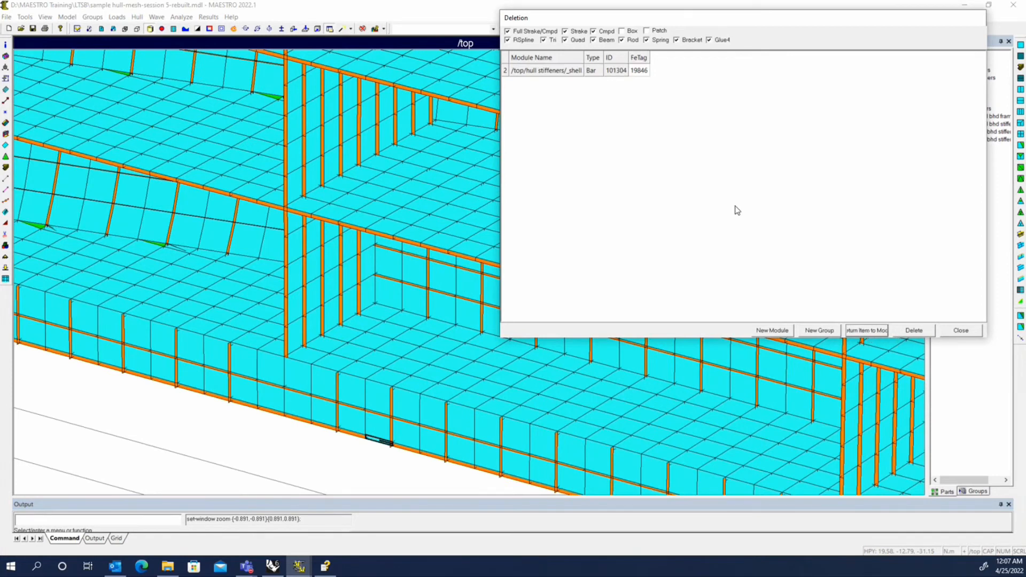
Expand the deletion list using Add By Seed from the hull stiffener bar along the bottom centreline edge
left_click(534, 72)
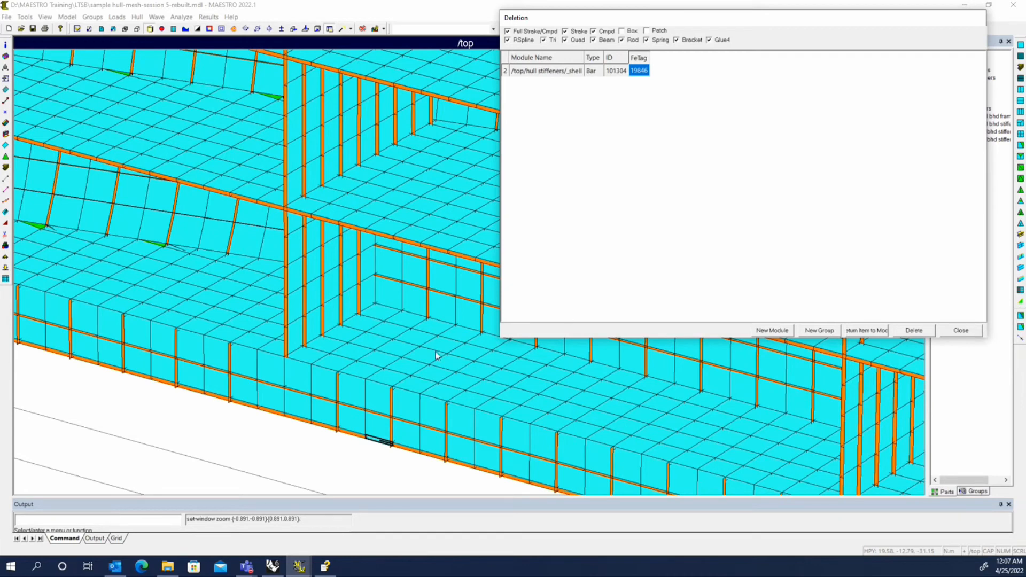
scroll(363, 364, "down", 2)
right_click(624, 113)
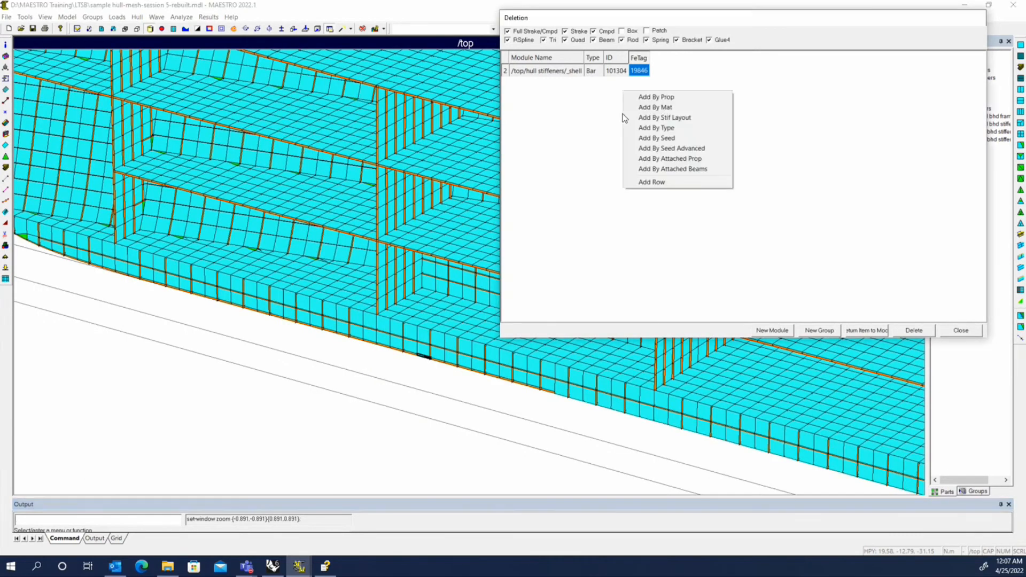
left_click(585, 74)
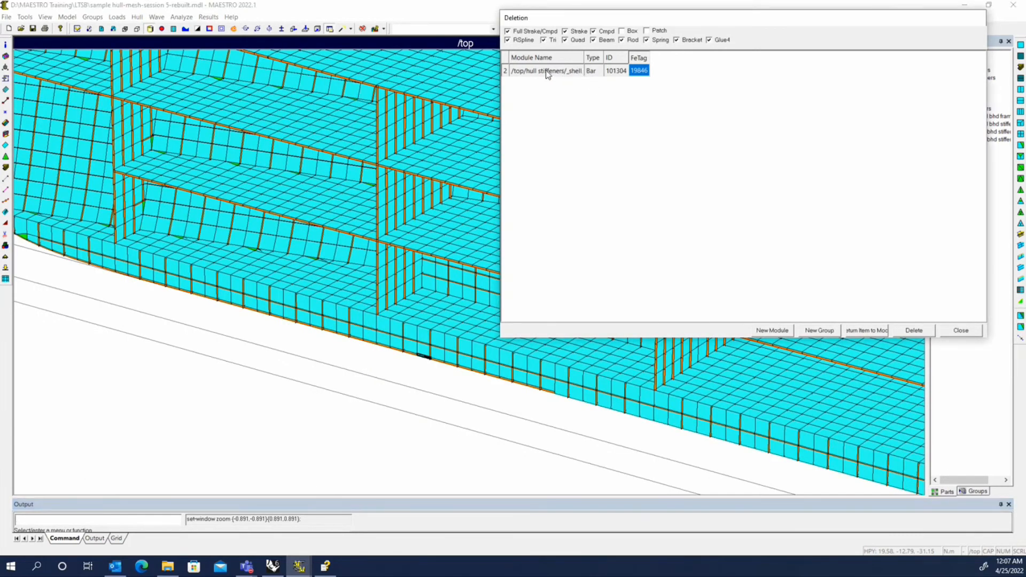
right_click(561, 72)
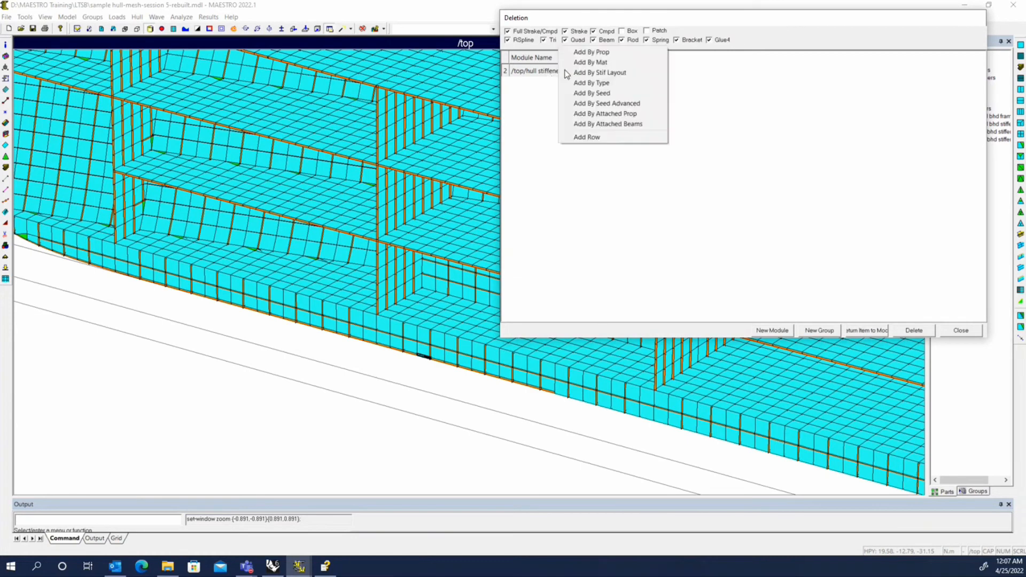
left_click(612, 94)
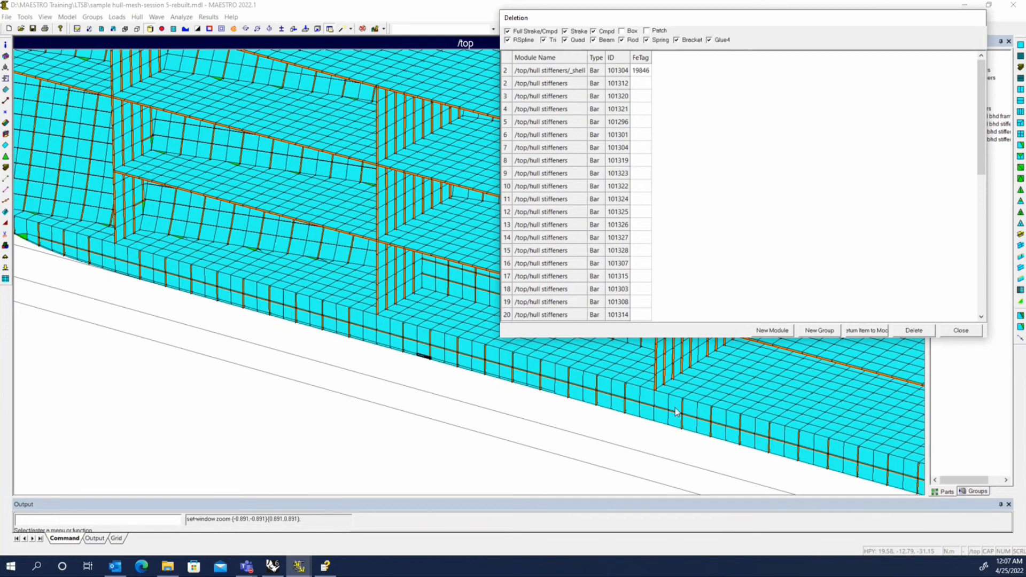
Review the listed hull stiffener bars along the bottom centreline, delete them all and finish the deletion
scroll(677, 412, "down", 2)
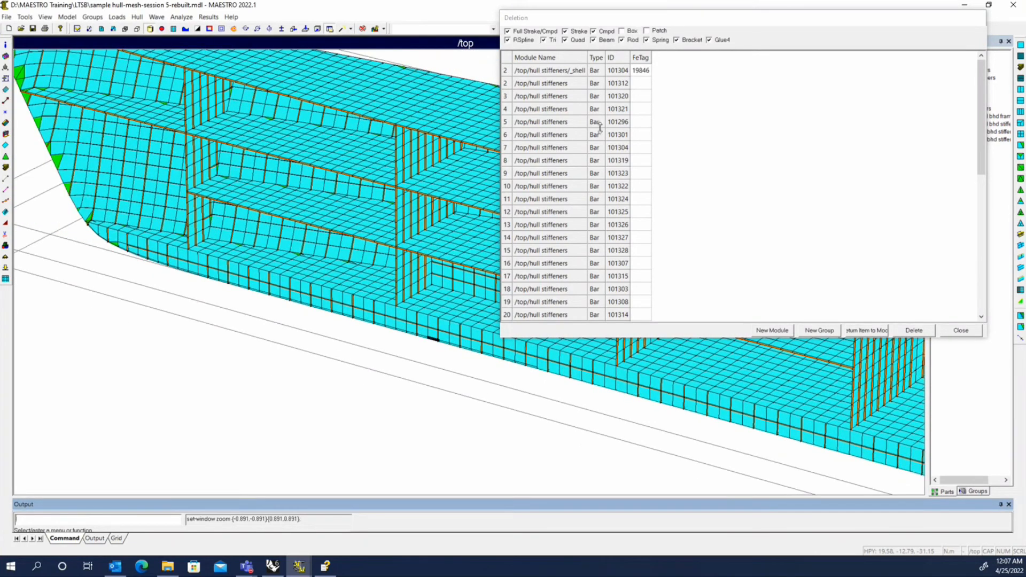
scroll(606, 306, "down", 2)
scroll(606, 306, "down", 3)
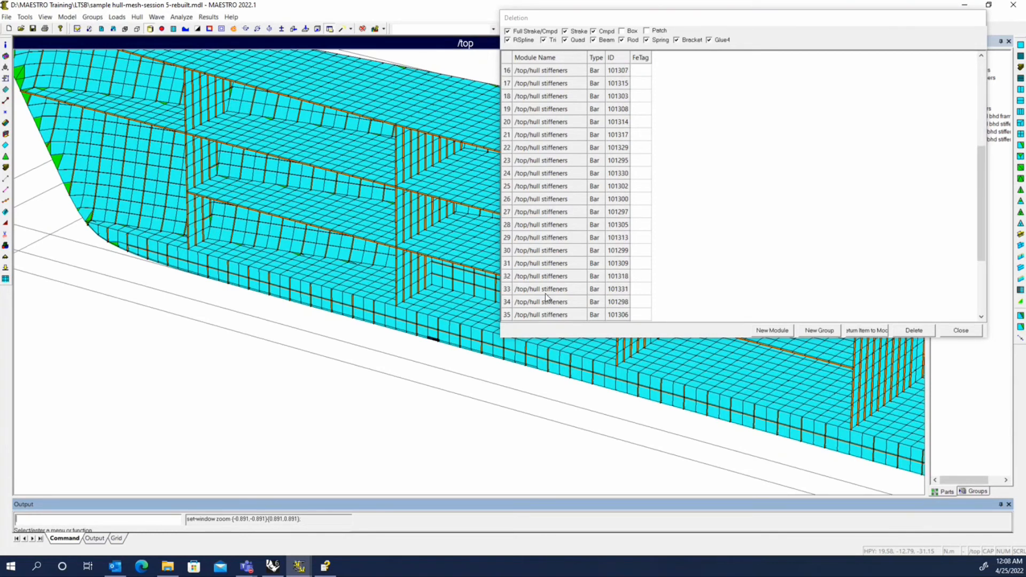
scroll(626, 188, "down", 3)
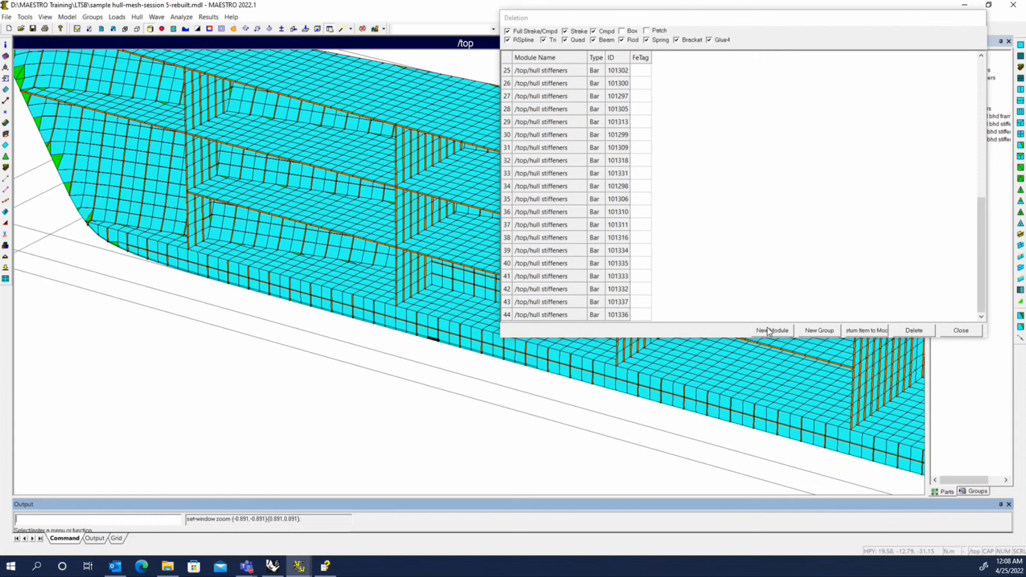
left_click(914, 331)
left_click(759, 204)
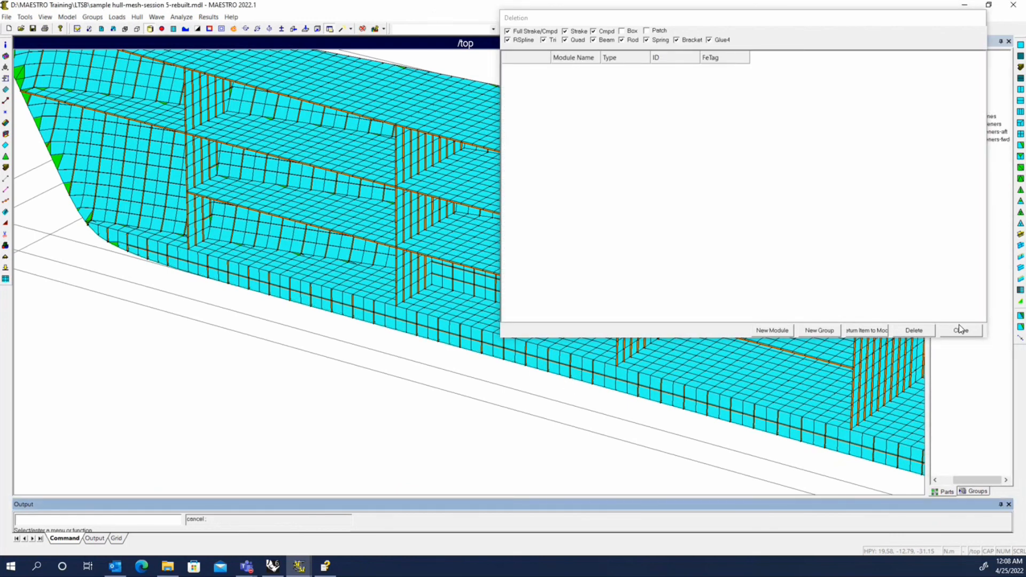
left_click(957, 332)
Inspect the hull's bottom structure along its length and around the stern after the stiffener deletion
scroll(511, 388, "down", 4)
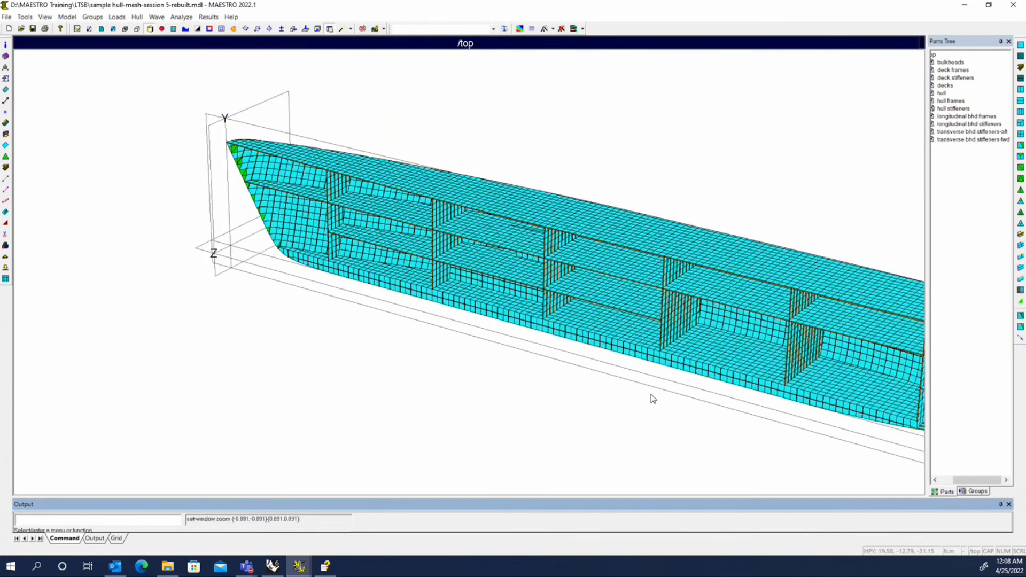
middle_click_drag(653, 396, 369, 295)
middle_click_drag(714, 311, 440, 298)
scroll(579, 317, "up", 4)
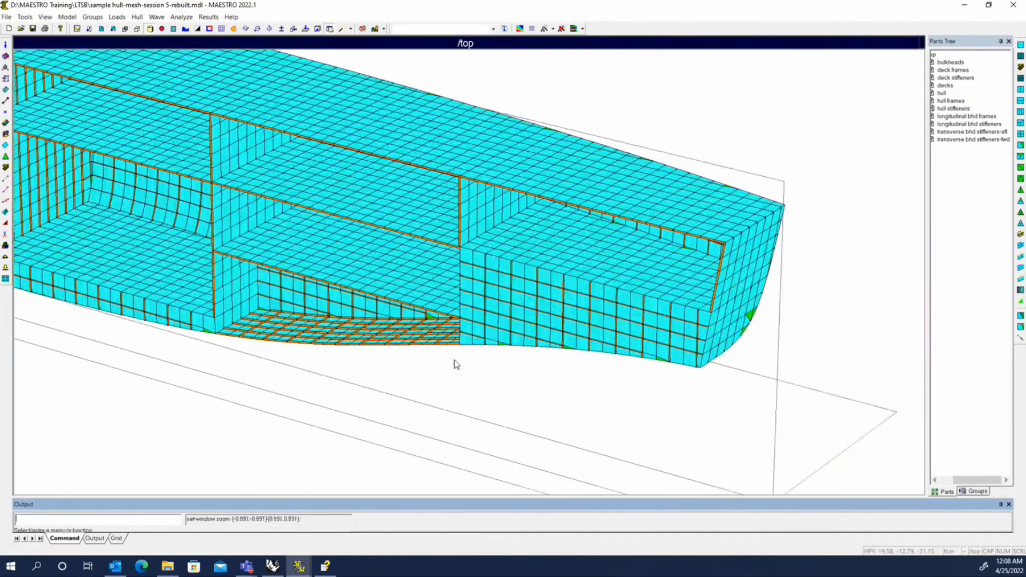
middle_click_drag(453, 360, 494, 342)
scroll(407, 280, "down", 5)
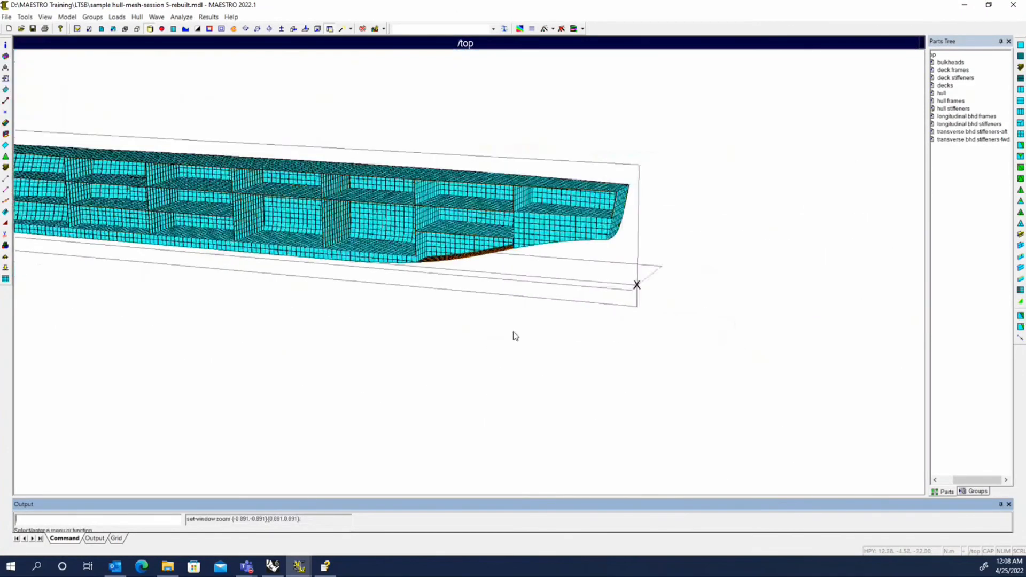